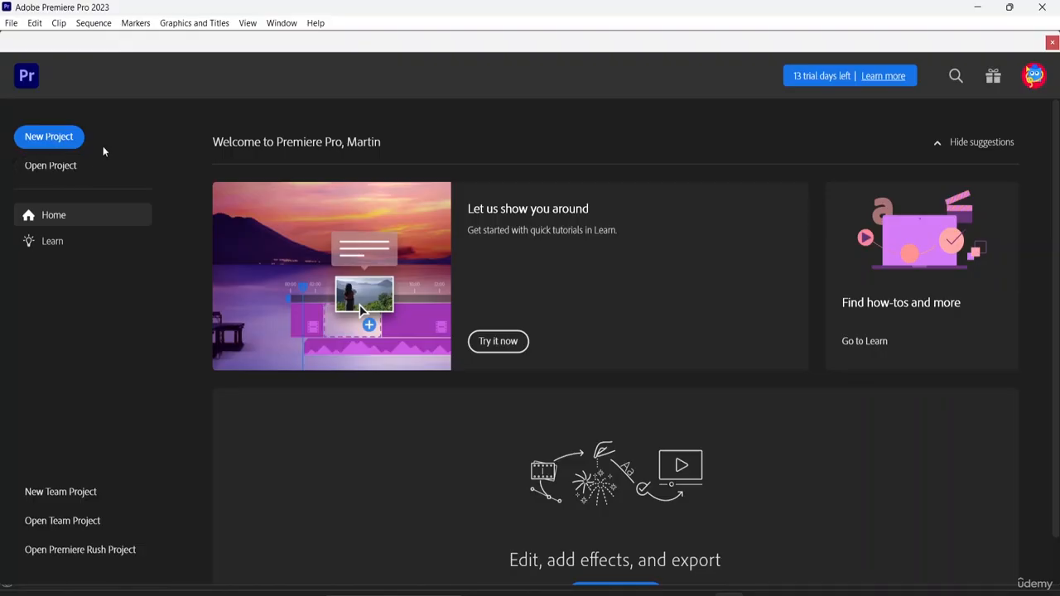
# Step: Browse the hands-on and web tutorials on the Learn page
pyautogui.click(52, 241)
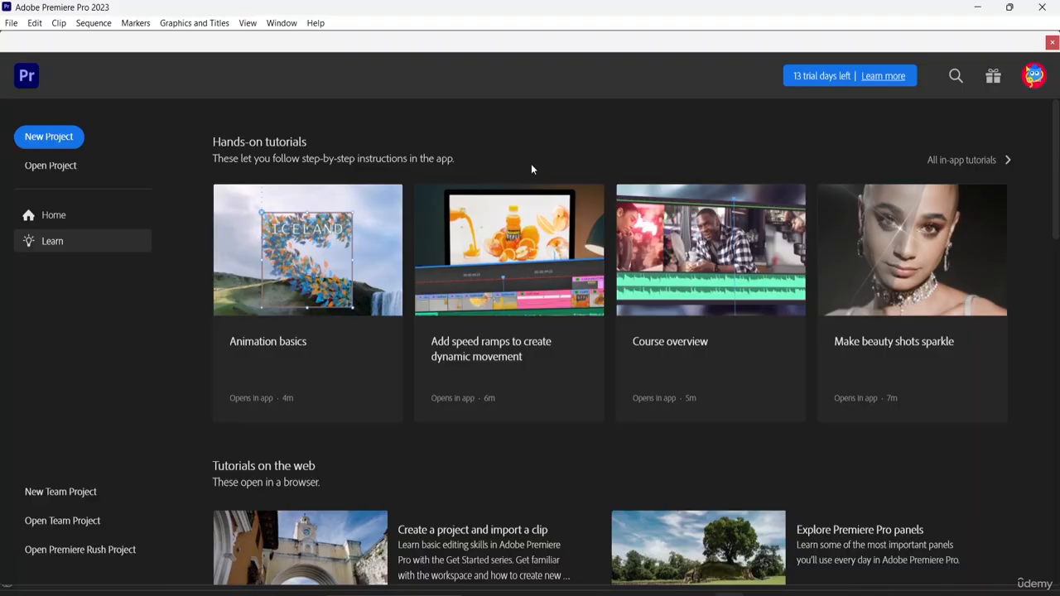
pyautogui.scroll(-1, 676, 244)
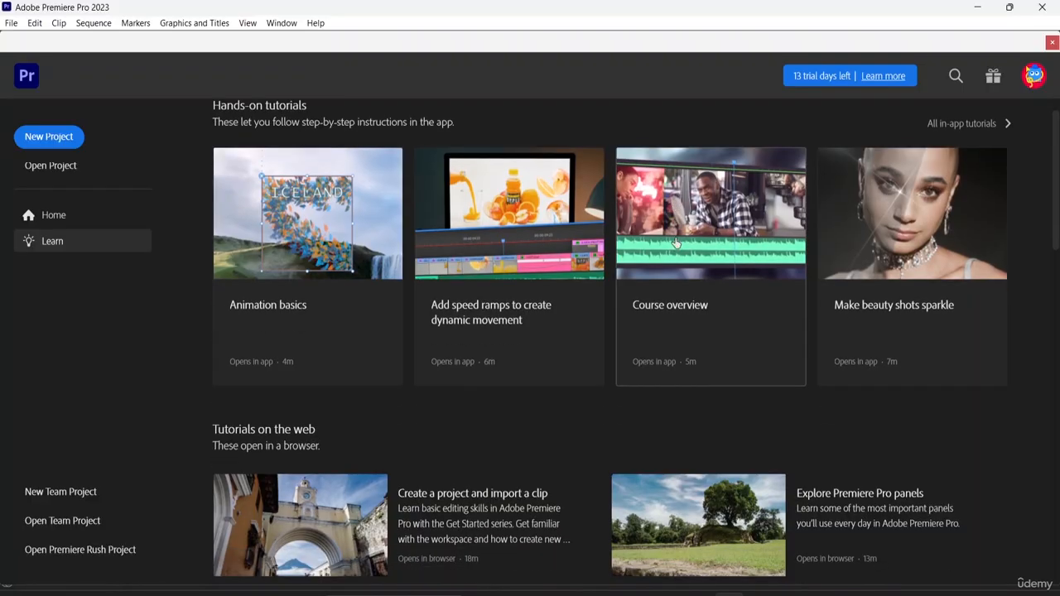
pyautogui.scroll(-1, 483, 347)
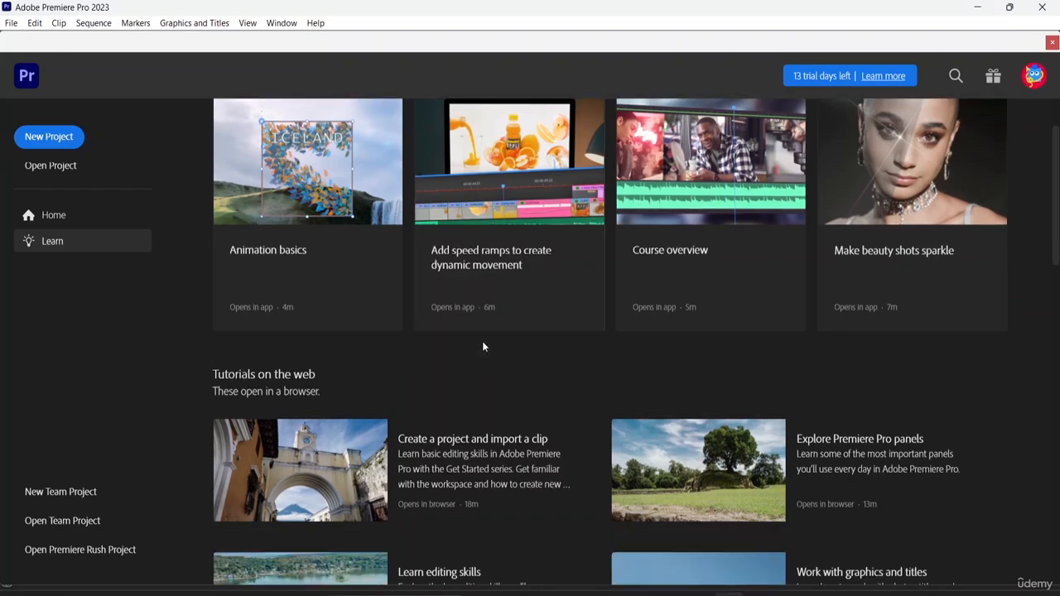
pyautogui.scroll(-2, 485, 402)
pyautogui.scroll(-3, 429, 443)
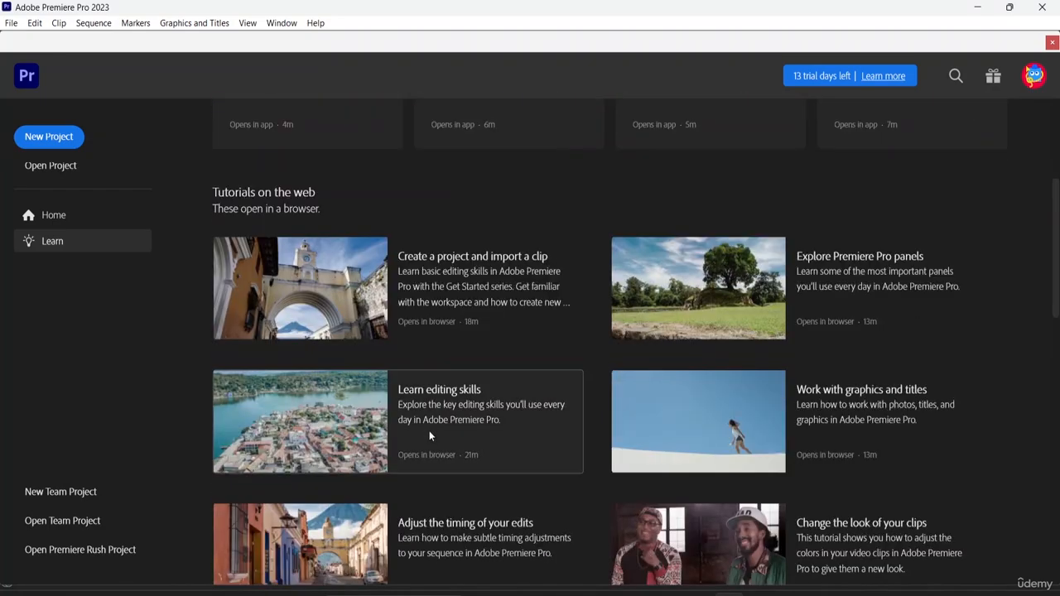
pyautogui.scroll(-5, 574, 425)
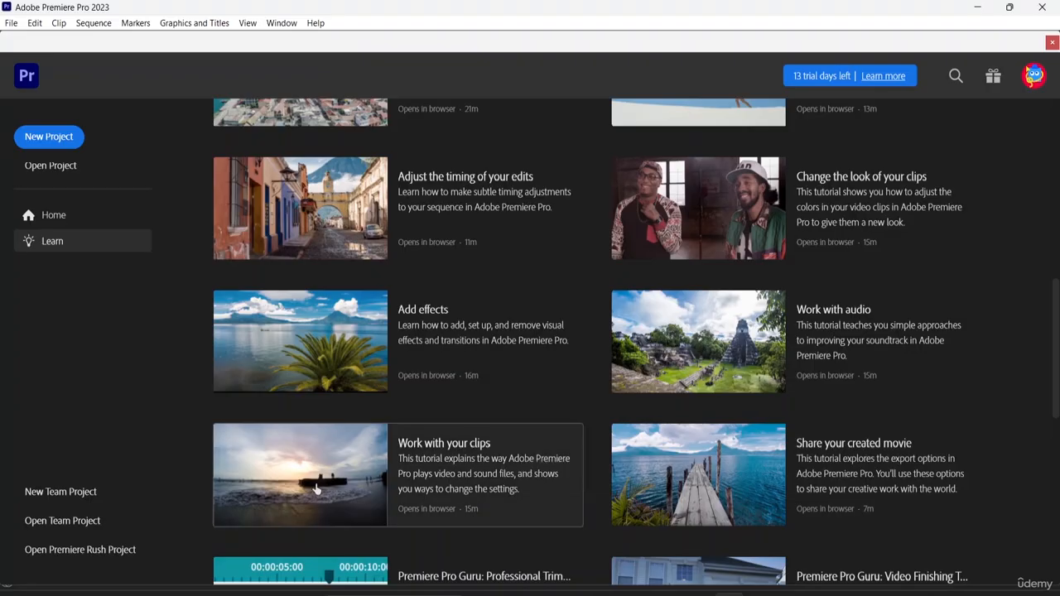
pyautogui.scroll(4, 415, 340)
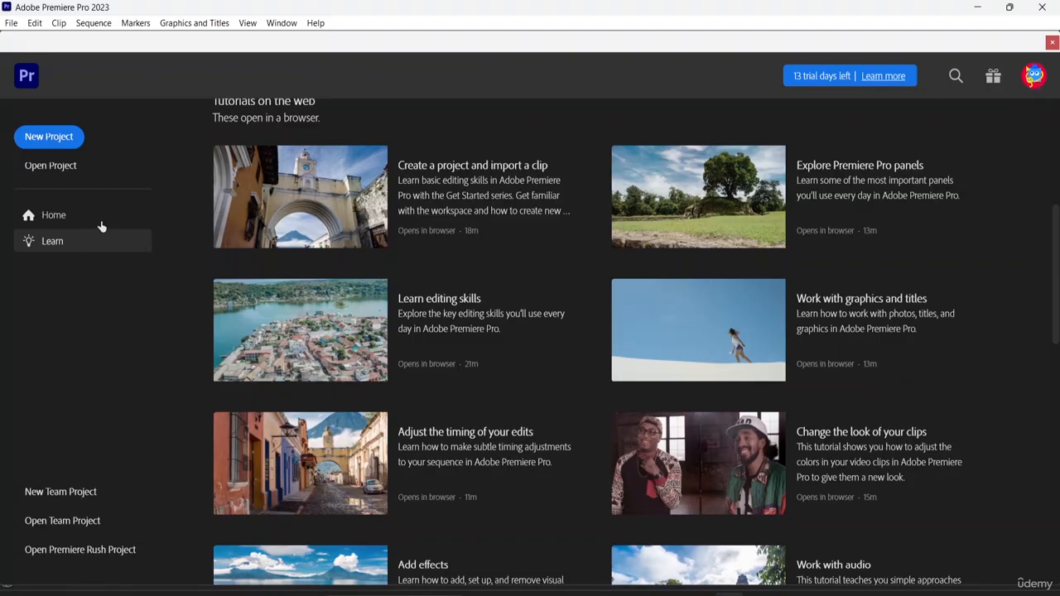
# Step: Start a new project and name it Introduction Class
pyautogui.click(60, 141)
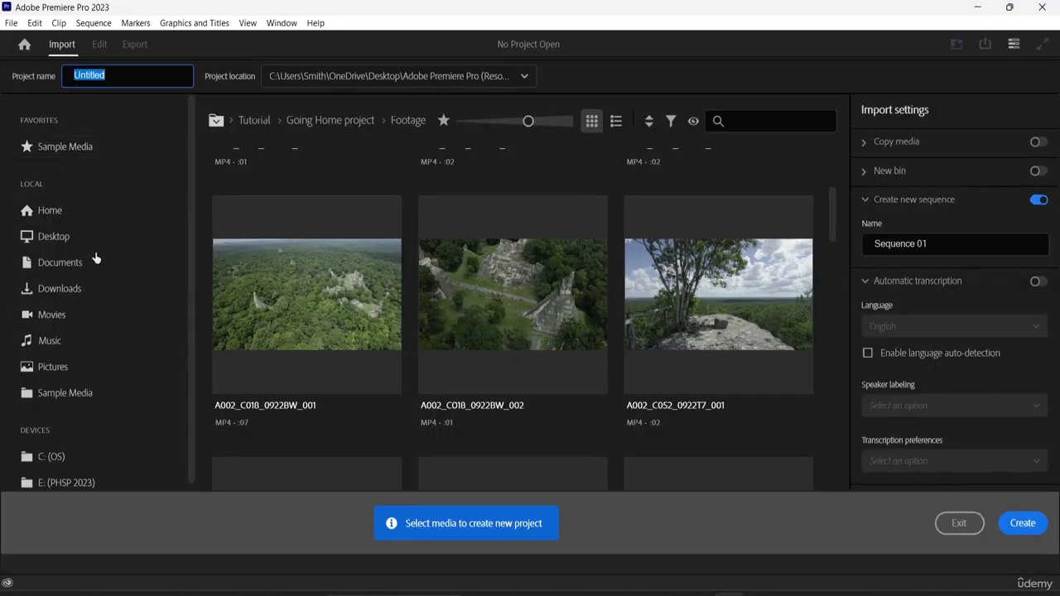
pyautogui.click(8, 23)
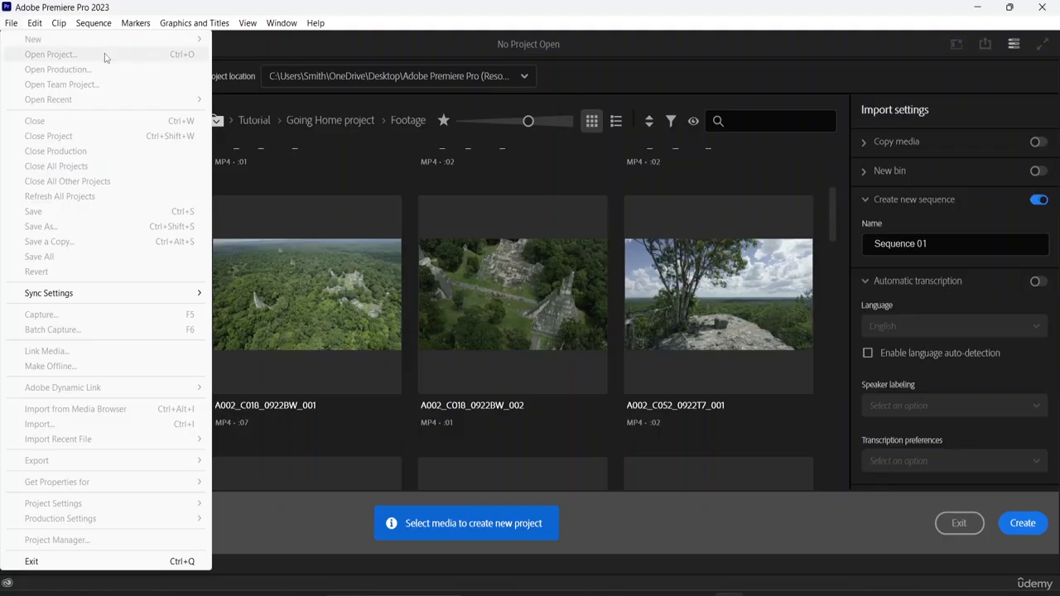
pyautogui.click(309, 174)
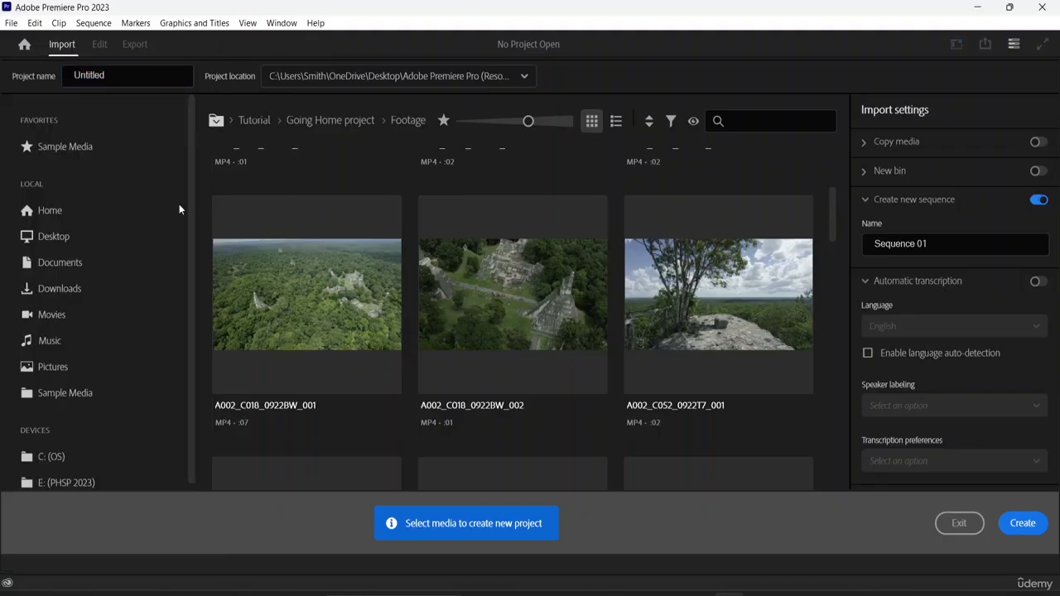
pyautogui.click(125, 75)
pyautogui.press('BackSpace')
pyautogui.press('BackSpace')
pyautogui.press('BackSpace')
pyautogui.press('BackSpace')
pyautogui.press('BackSpace')
pyautogui.press('BackSpace')
pyautogui.press('BackSpace')
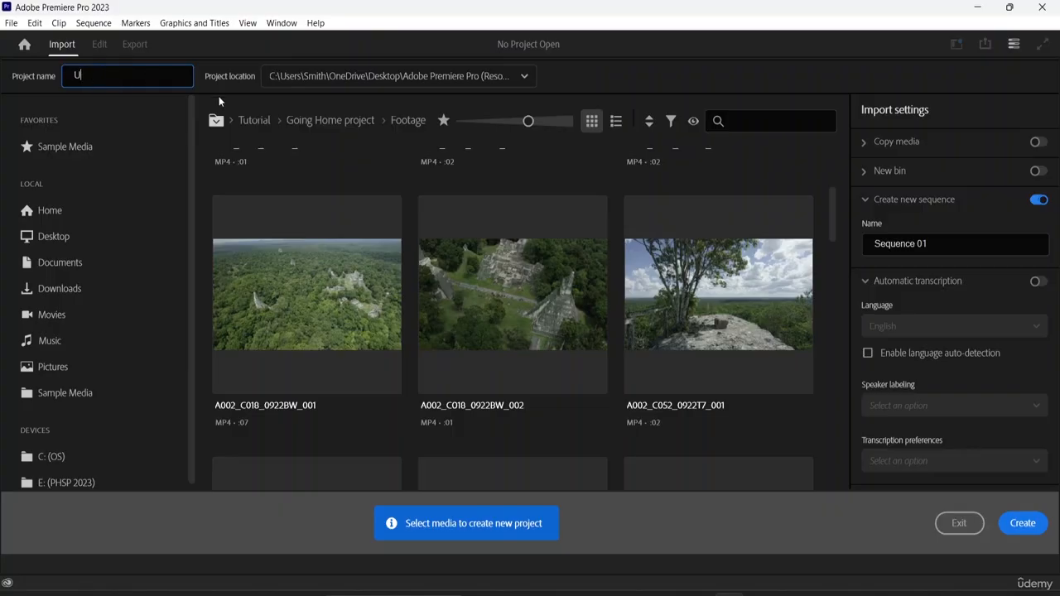
pyautogui.press('BackSpace')
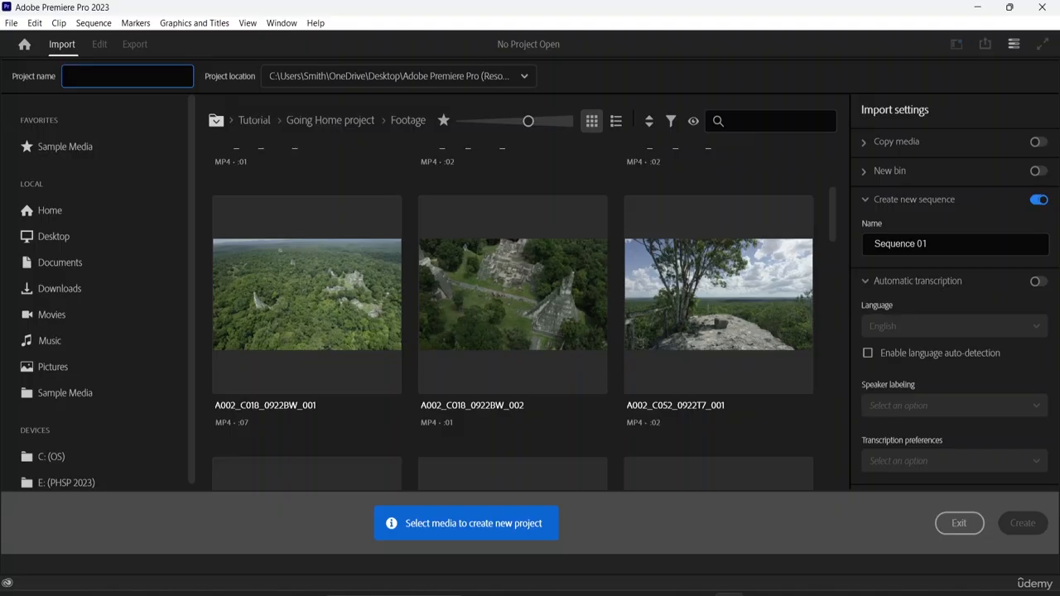
pyautogui.write('I')
pyautogui.press('BackSpace')
pyautogui.write('Intro')
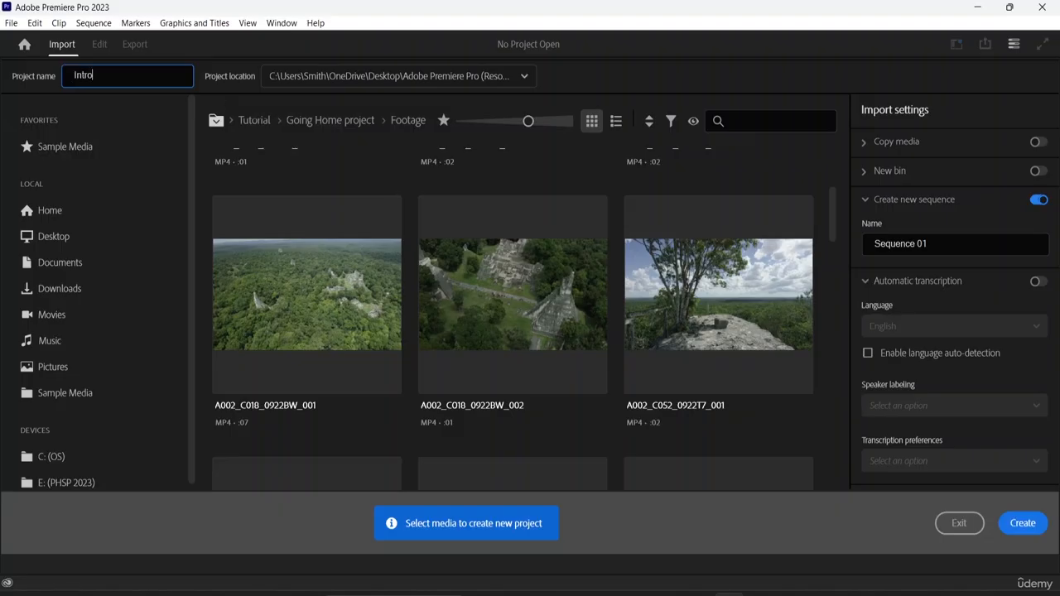
pyautogui.write('duction Class')
# Step: Set the project location to the Adobe Premiere Pro (Resource File) folder on the Desktop and create the project without selecting any media
pyautogui.click(449, 77)
pyautogui.click(322, 186)
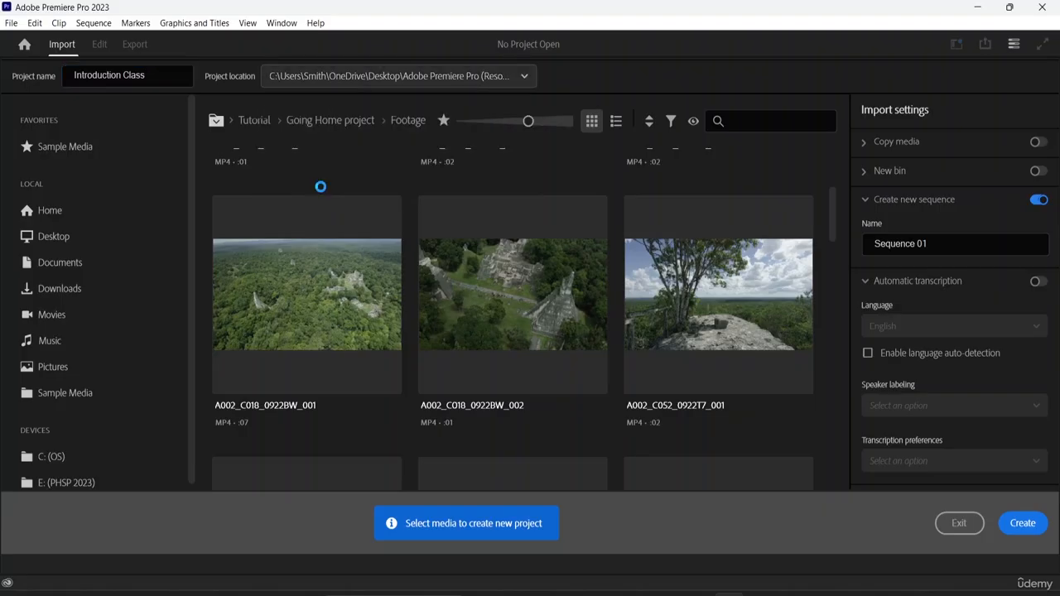
pyautogui.scroll(-1, 116, 222)
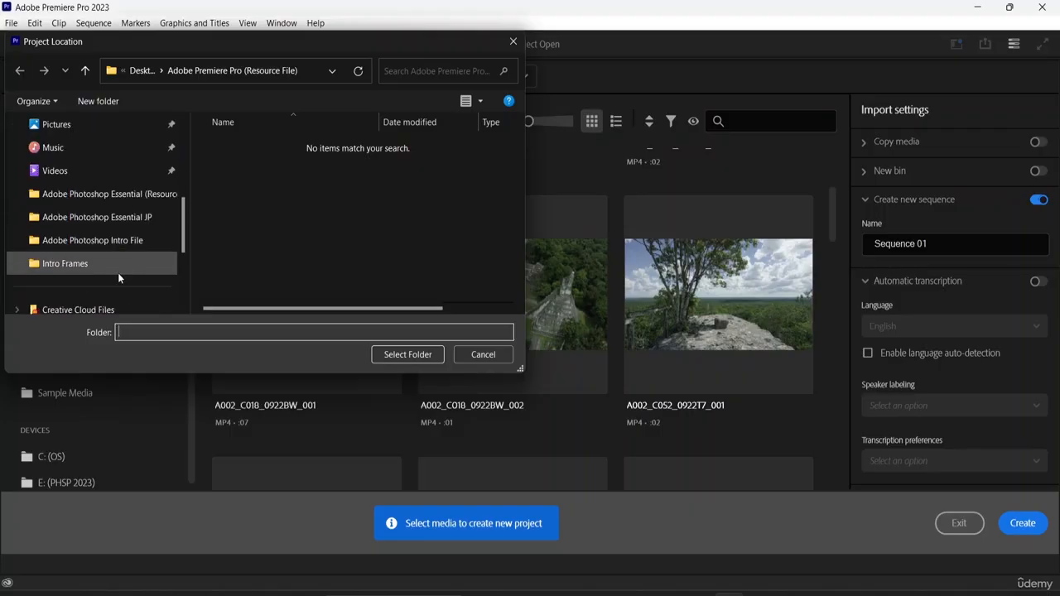
pyautogui.scroll(2, 95, 158)
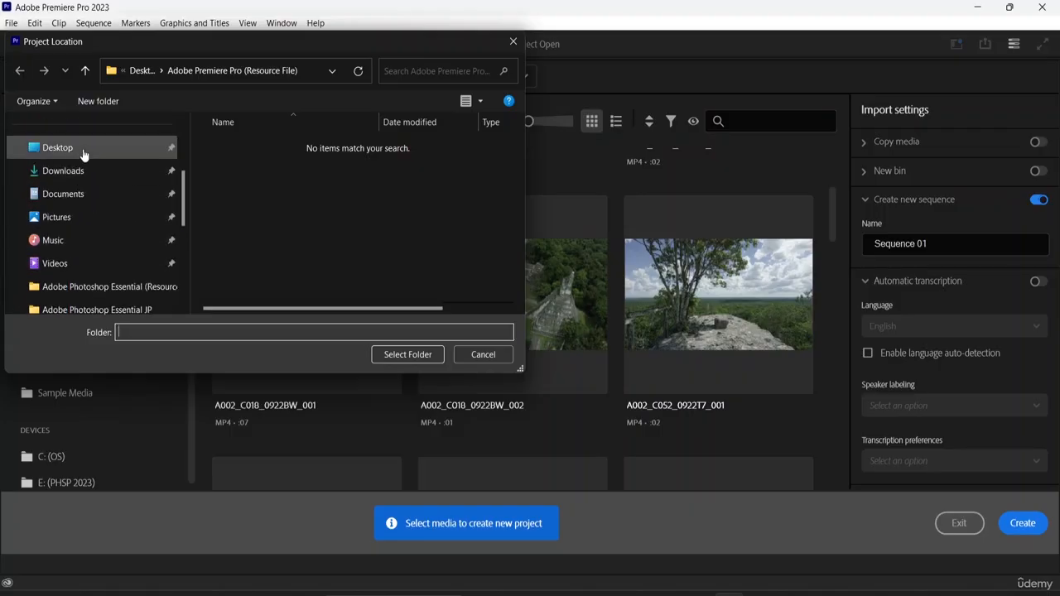
pyautogui.click(83, 154)
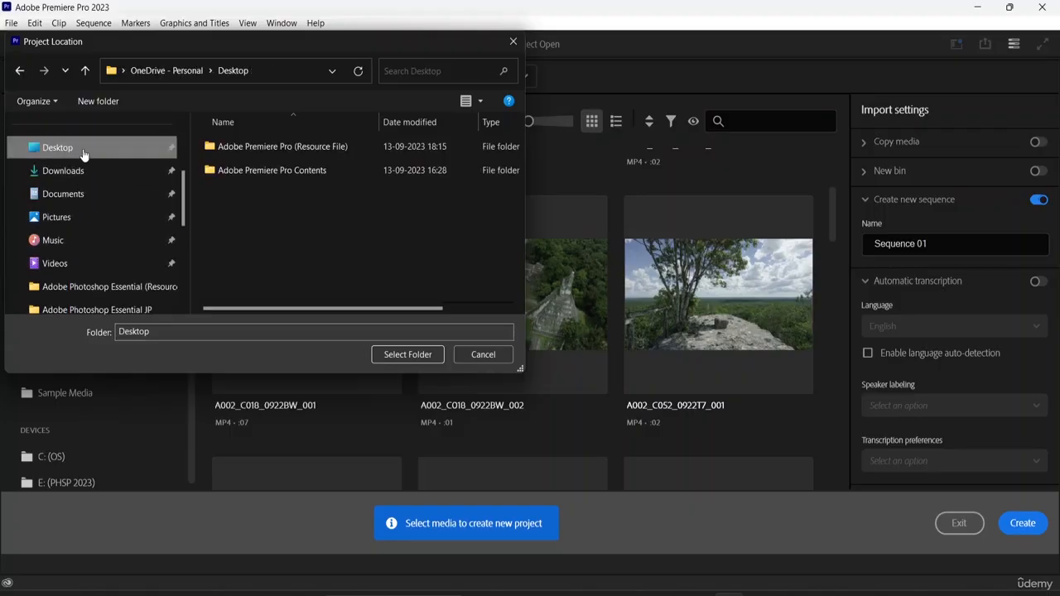
pyautogui.click(276, 145)
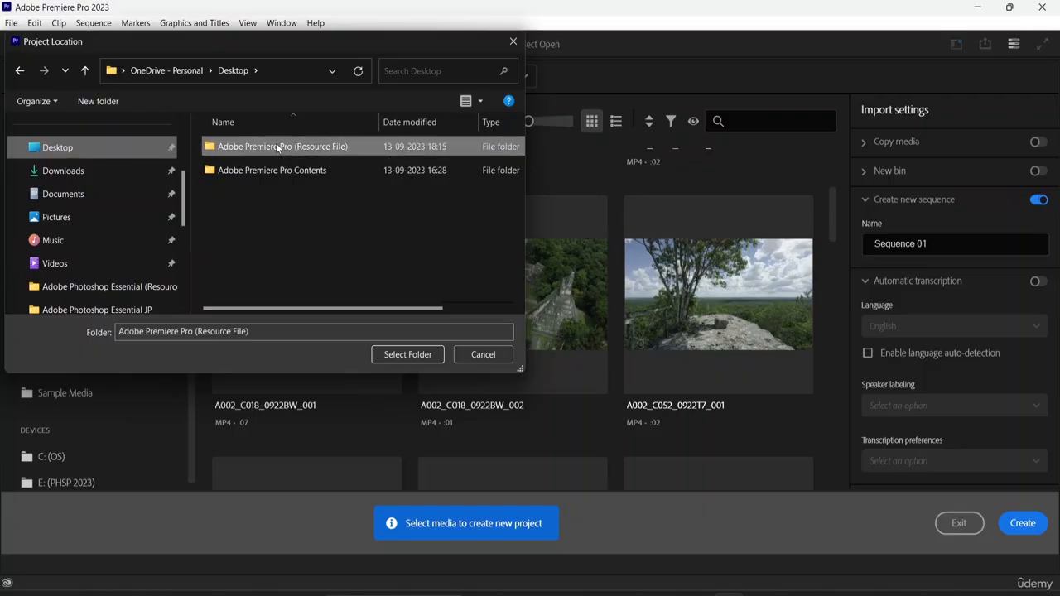
pyautogui.click(398, 354)
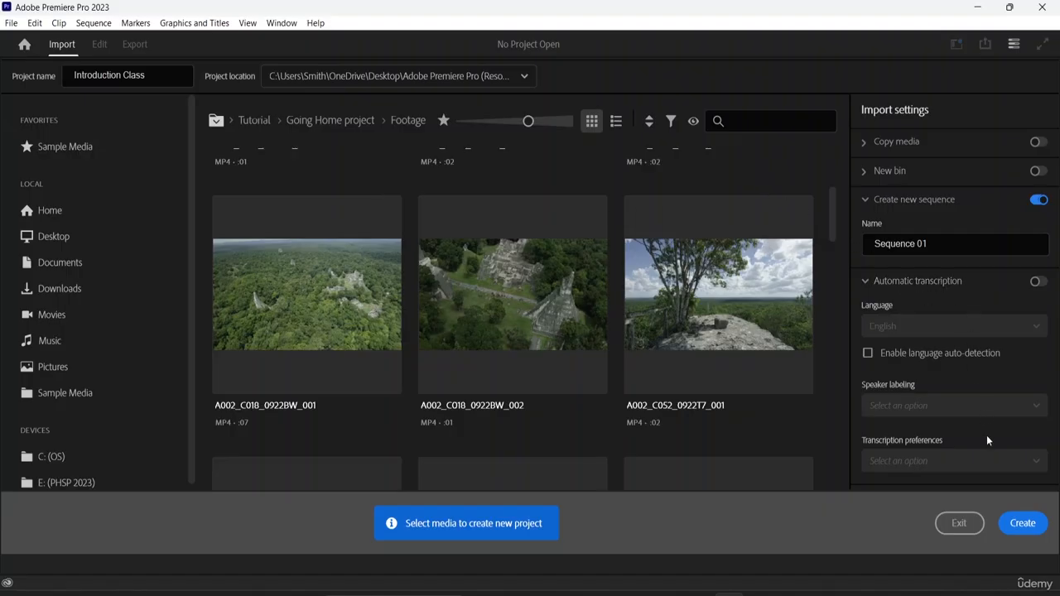
pyautogui.click(1019, 531)
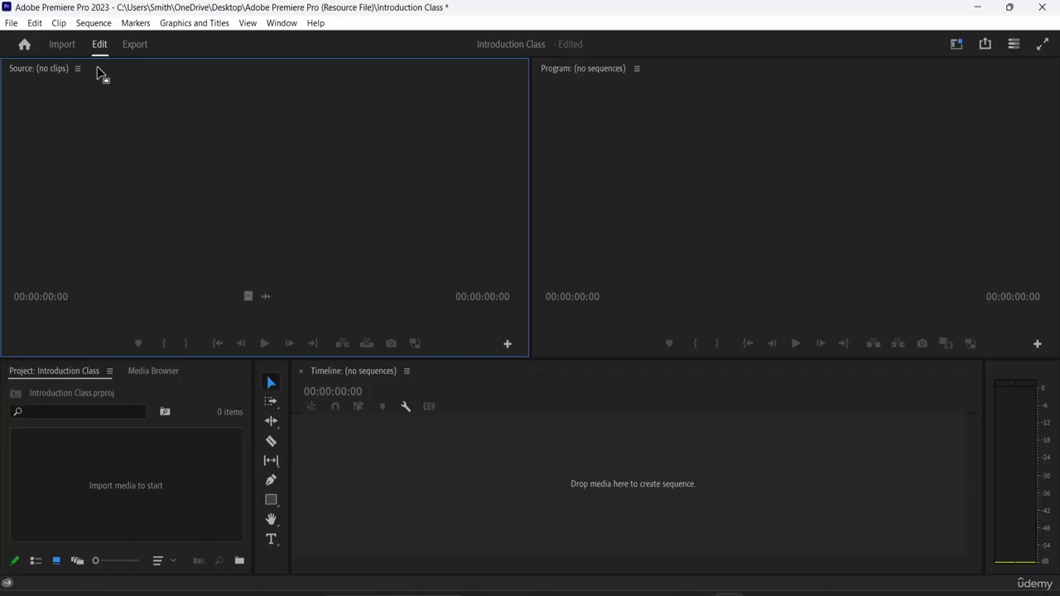
pyautogui.click(62, 45)
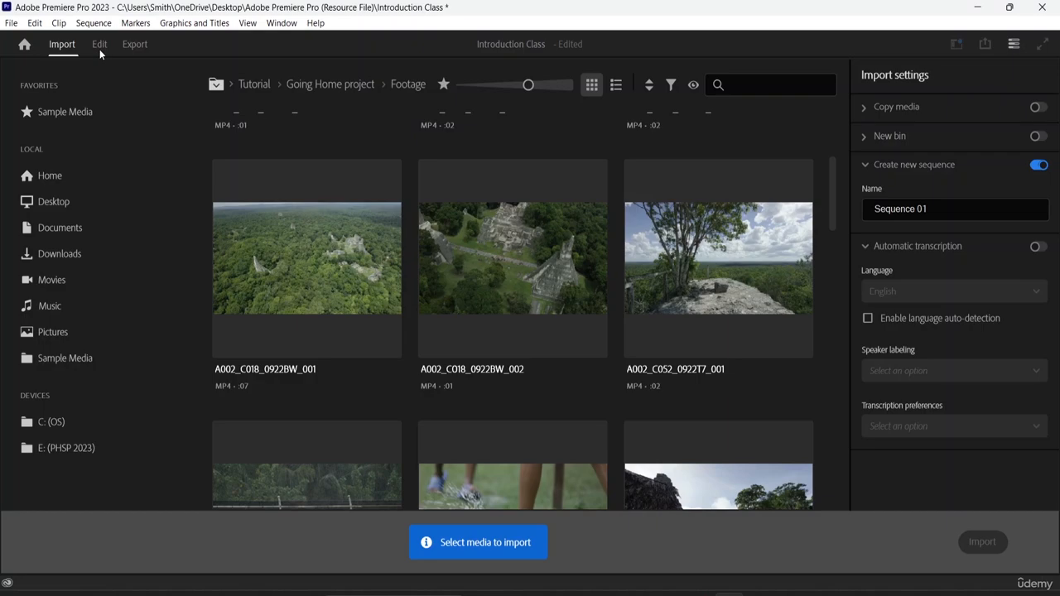
pyautogui.click(99, 45)
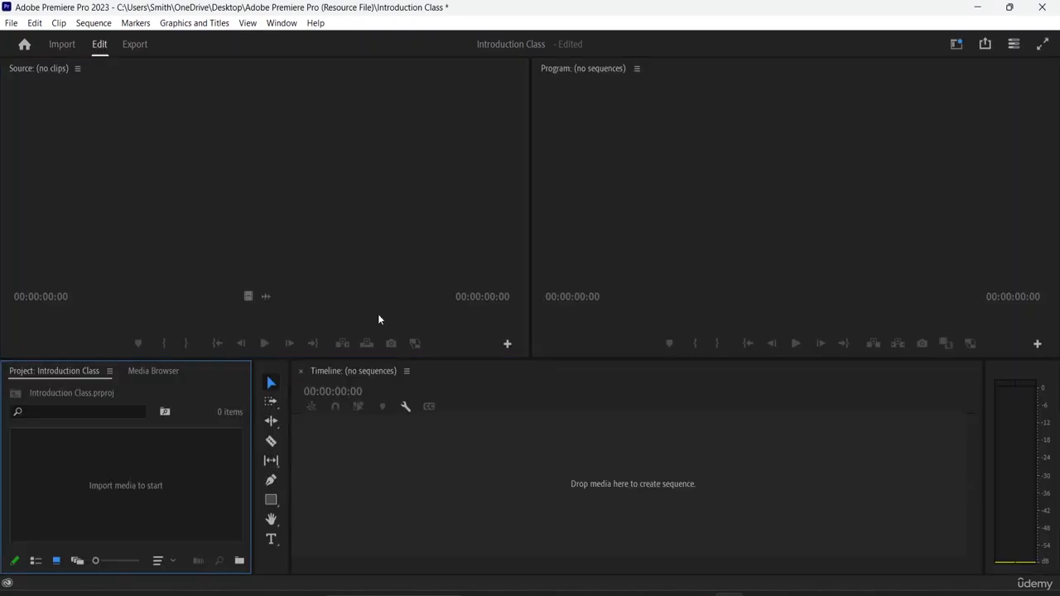
pyautogui.doubleClick(152, 486)
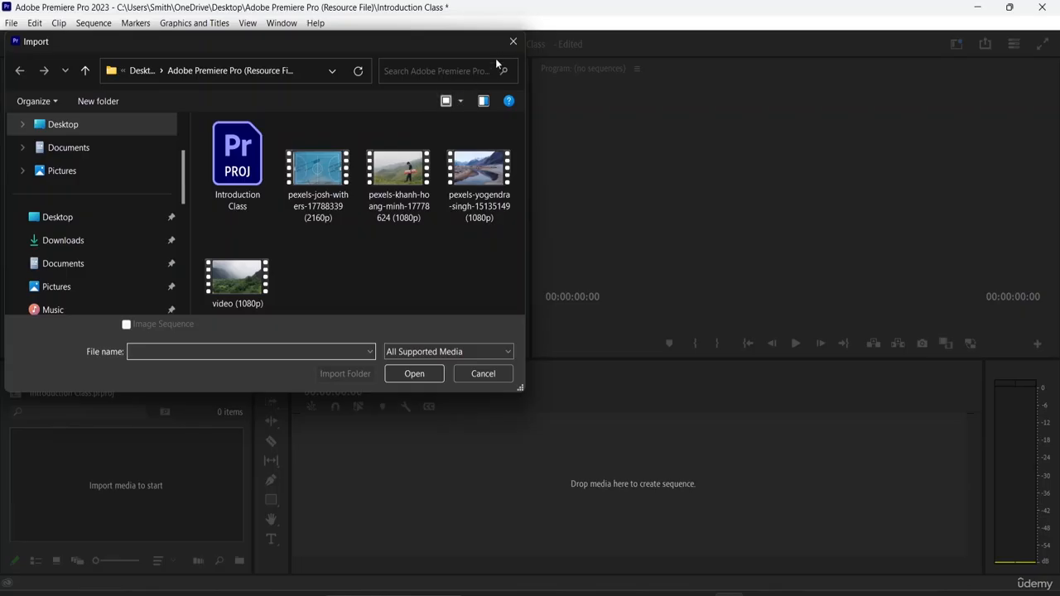
pyautogui.click(513, 42)
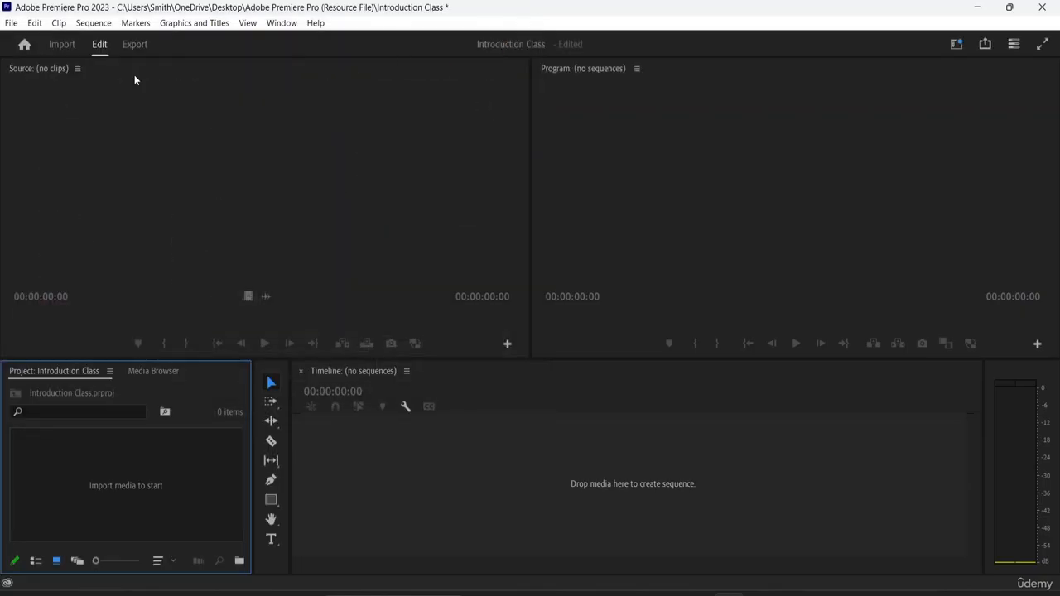
pyautogui.click(10, 25)
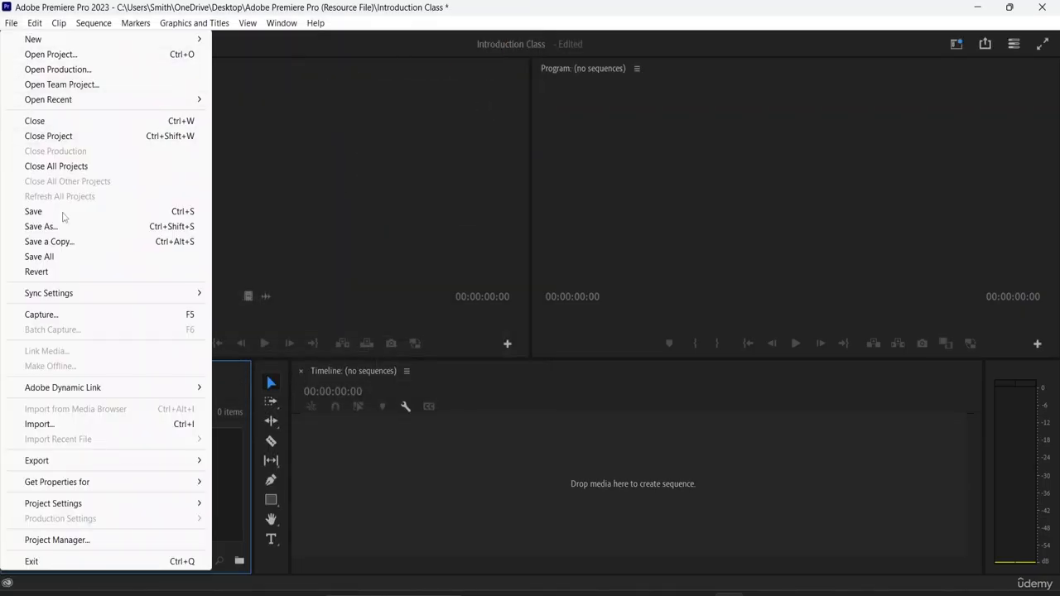
pyautogui.click(91, 426)
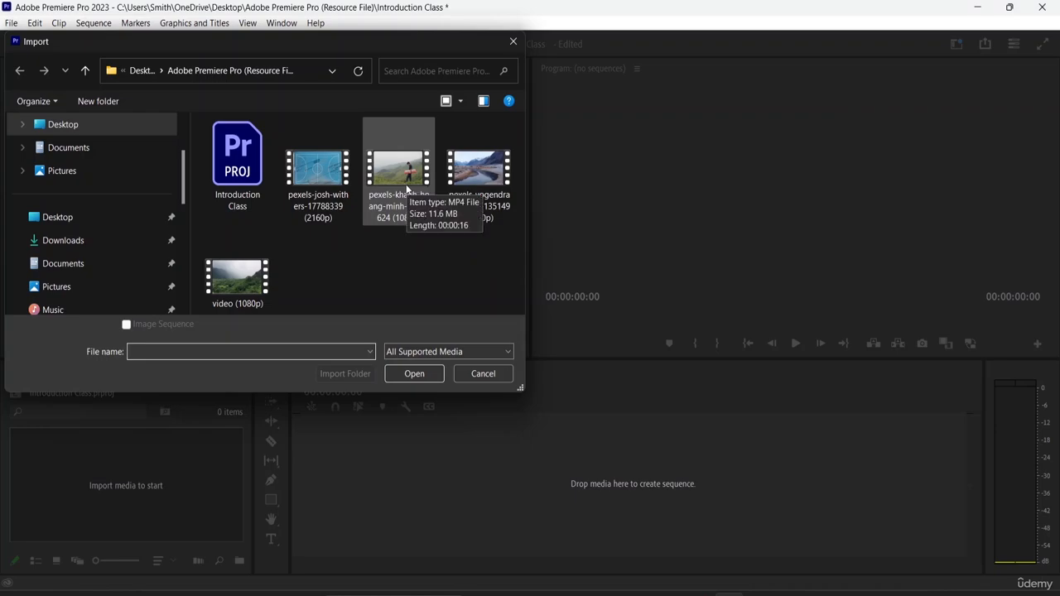
pyautogui.click(404, 192)
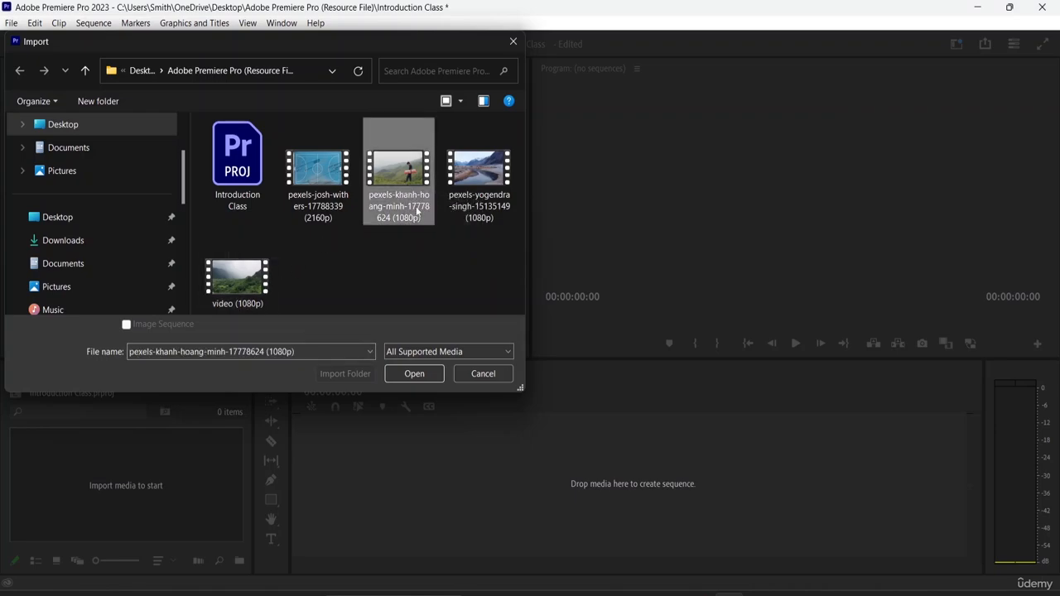
pyautogui.click(412, 374)
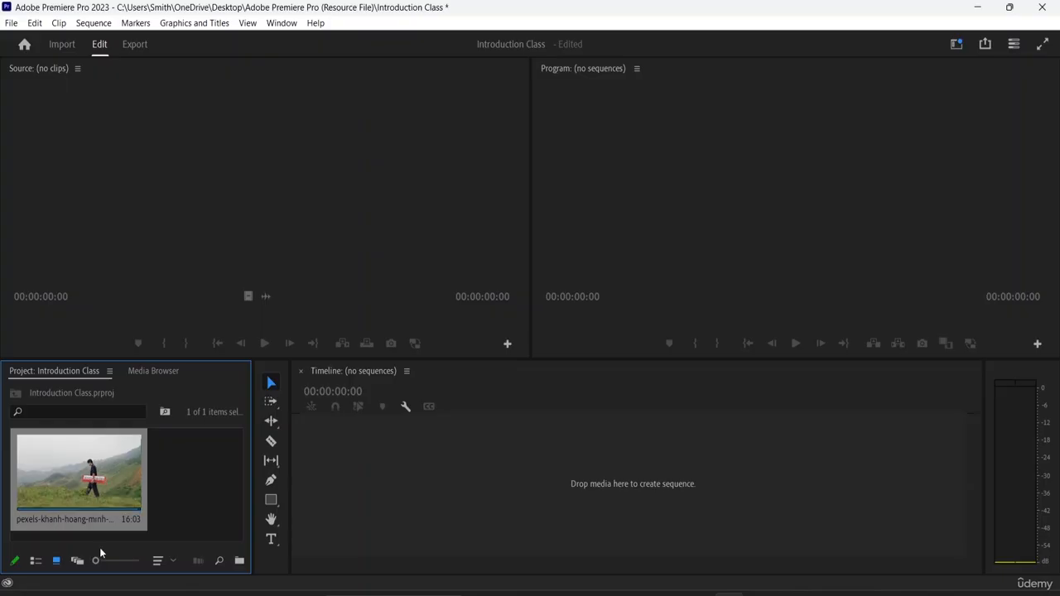
pyautogui.click(35, 561)
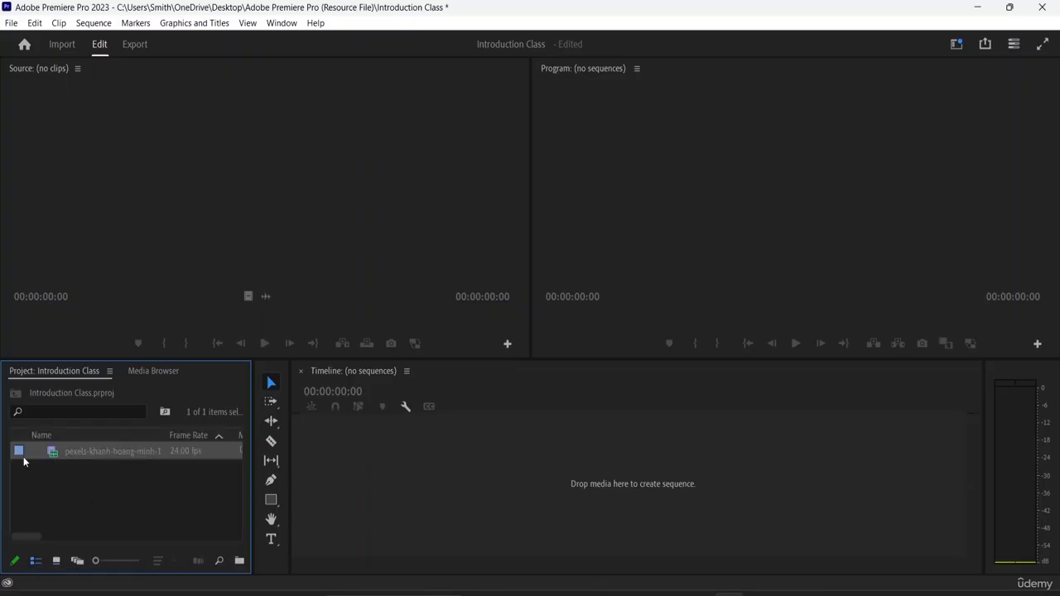
pyautogui.click(55, 561)
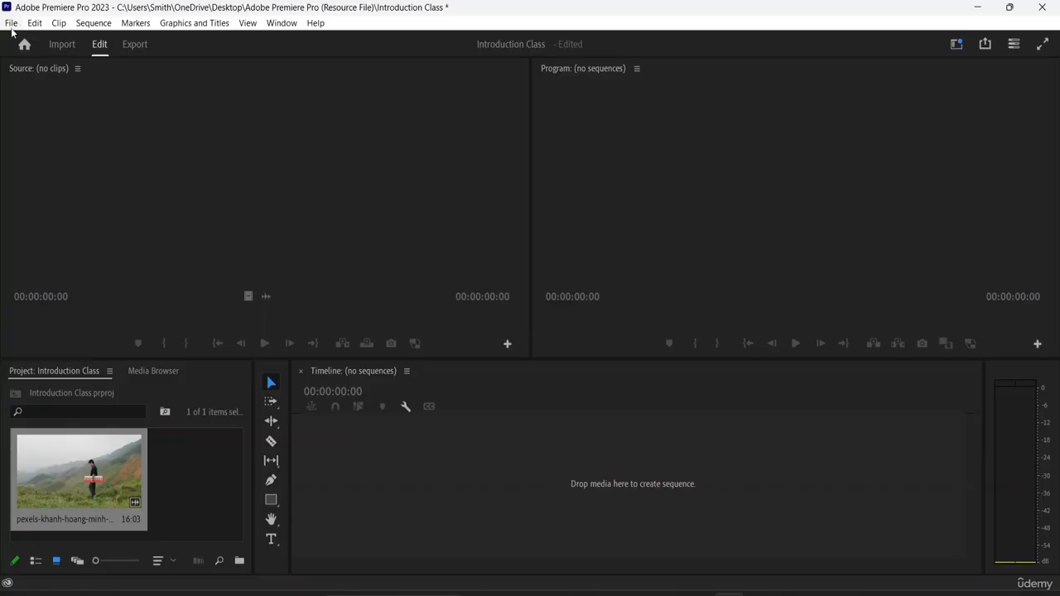
# Step: Look through the available workspaces and switch the layout to the Editing workspace
pyautogui.click(282, 22)
pyautogui.moveTo(311, 41)
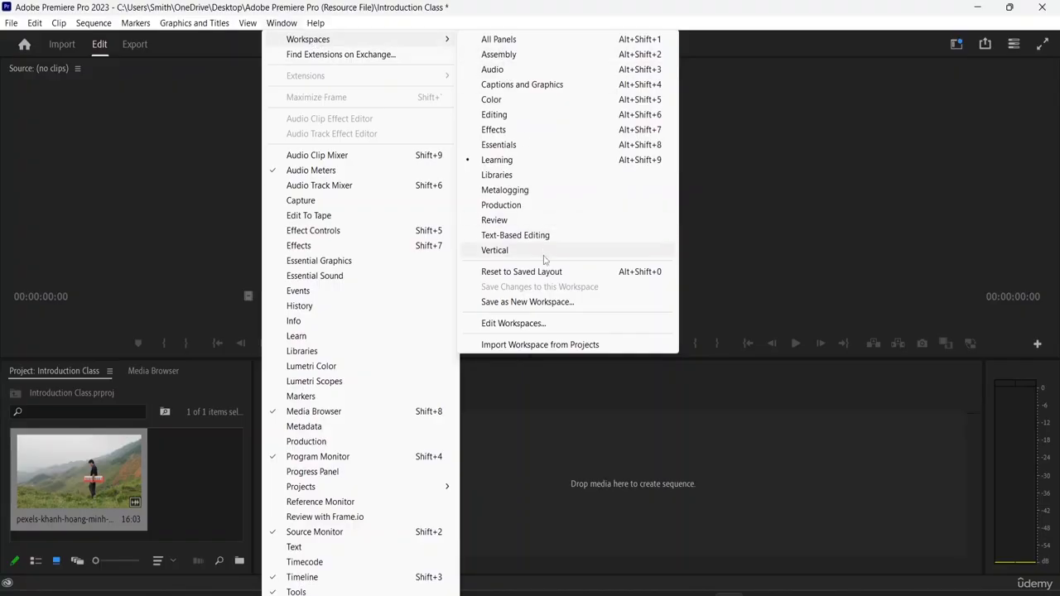
pyautogui.click(245, 31)
pyautogui.click(246, 30)
pyautogui.click(290, 24)
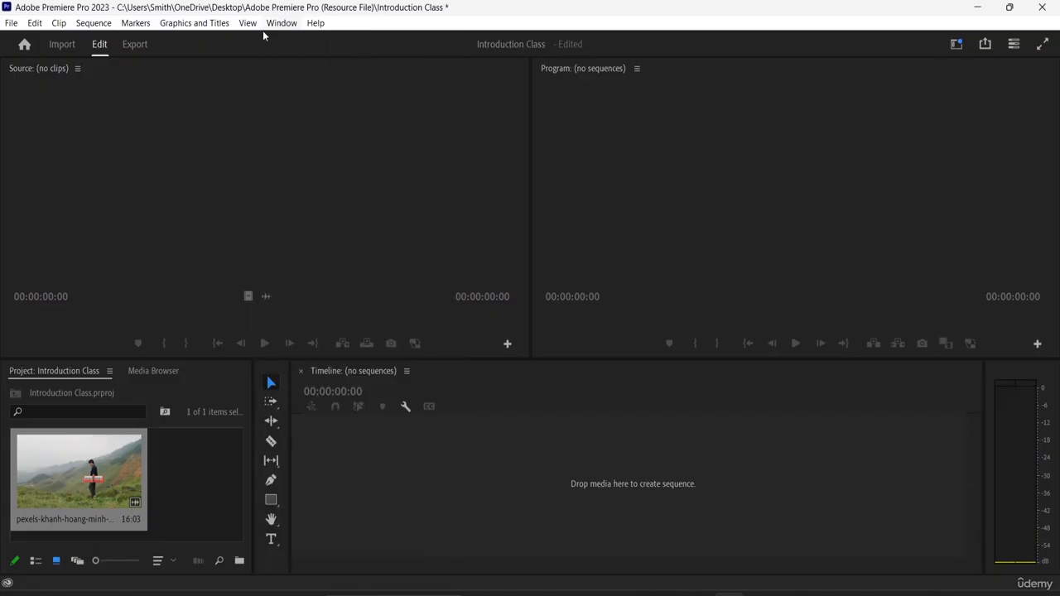
pyautogui.click(288, 25)
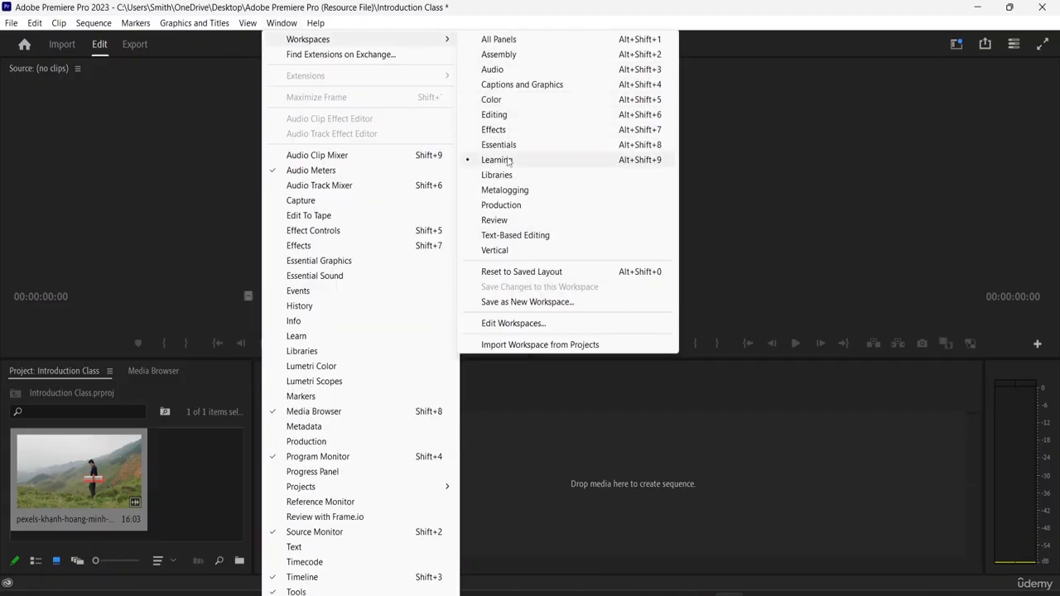
pyautogui.click(494, 116)
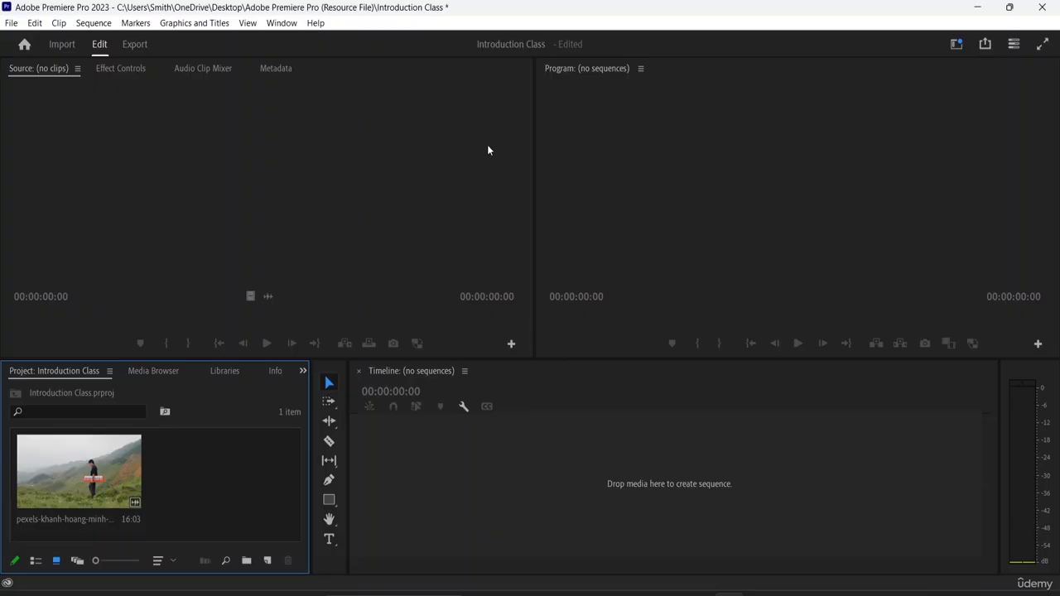
pyautogui.click(531, 230)
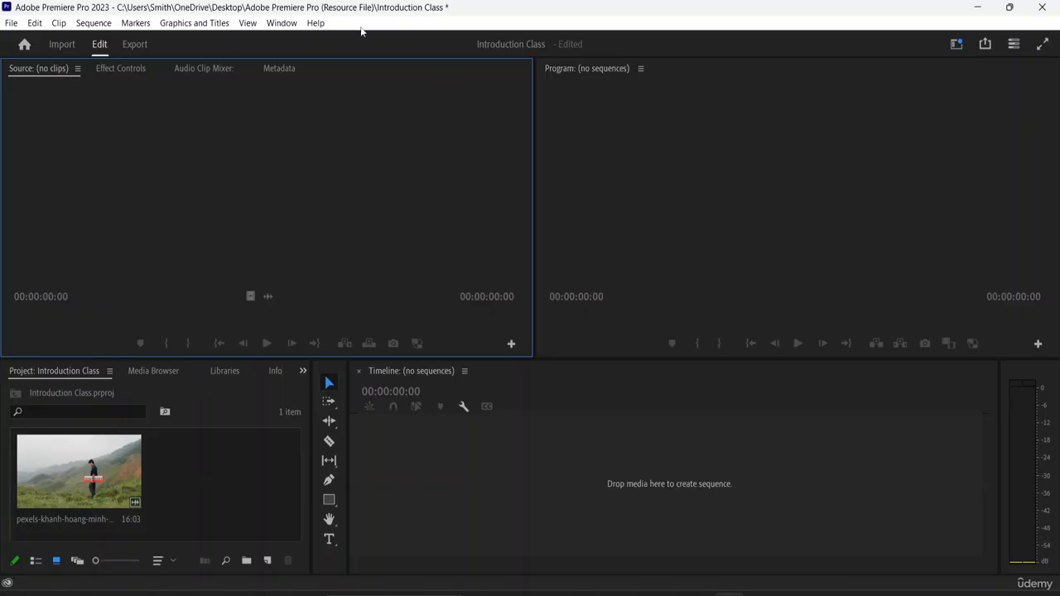
pyautogui.click(277, 24)
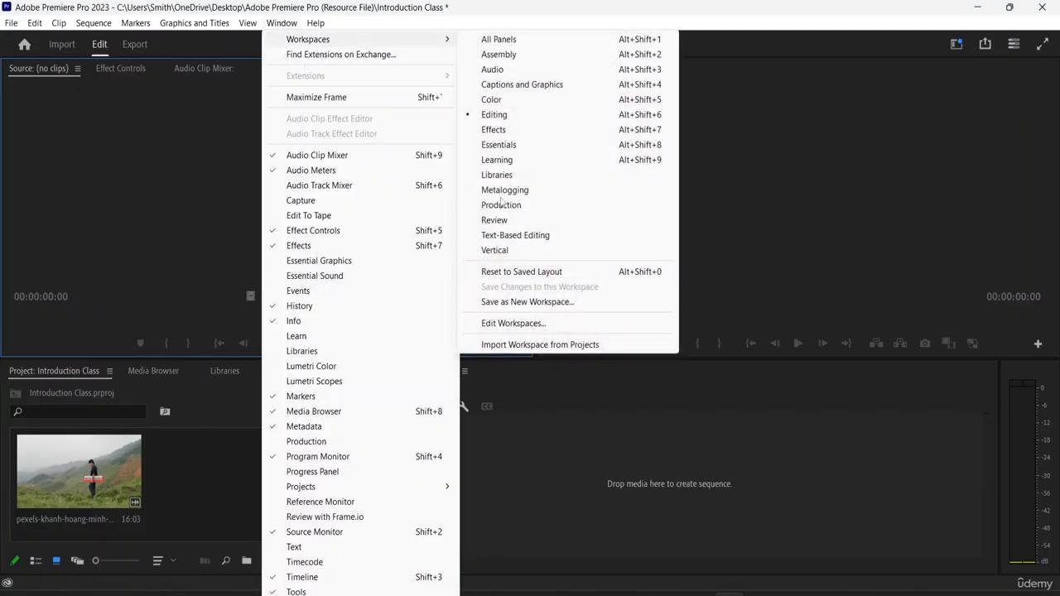
pyautogui.click(785, 168)
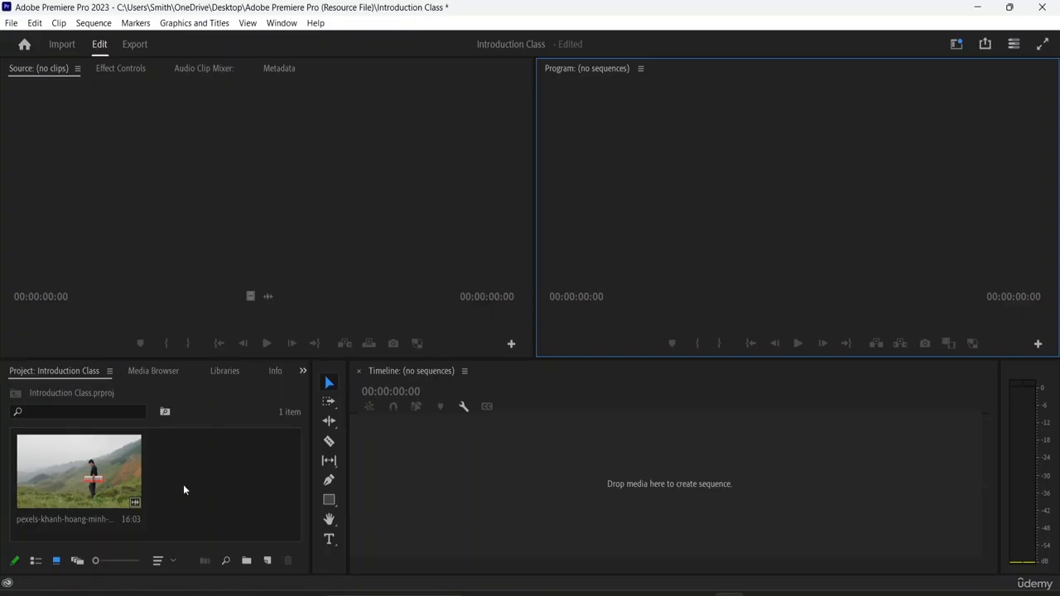
# Step: Import the pexels_videos_3955 (1080p) clip from the Downloads folder into the project
pyautogui.click(11, 23)
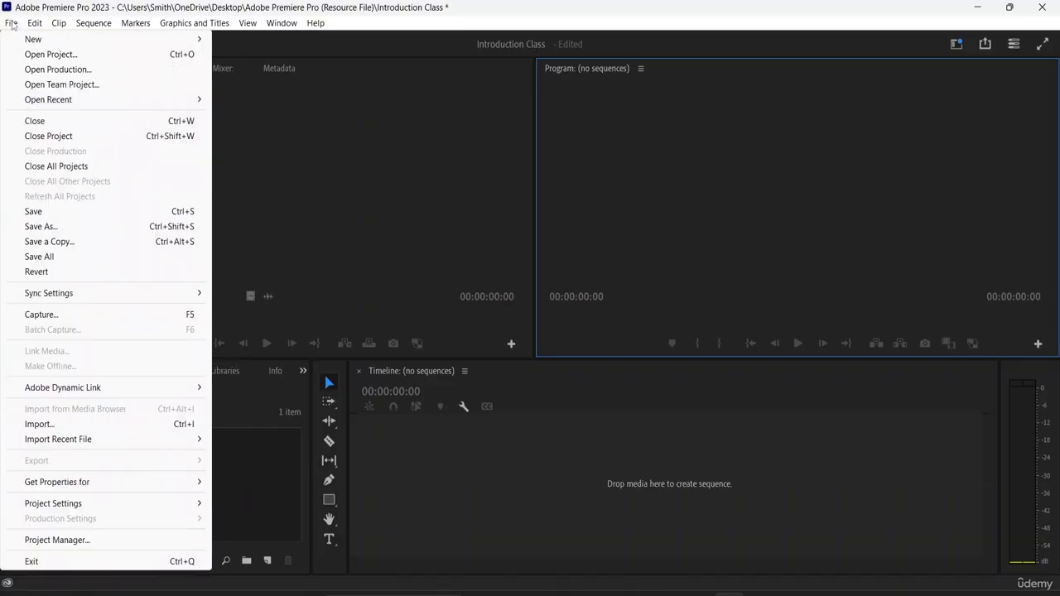
pyautogui.moveTo(34, 22)
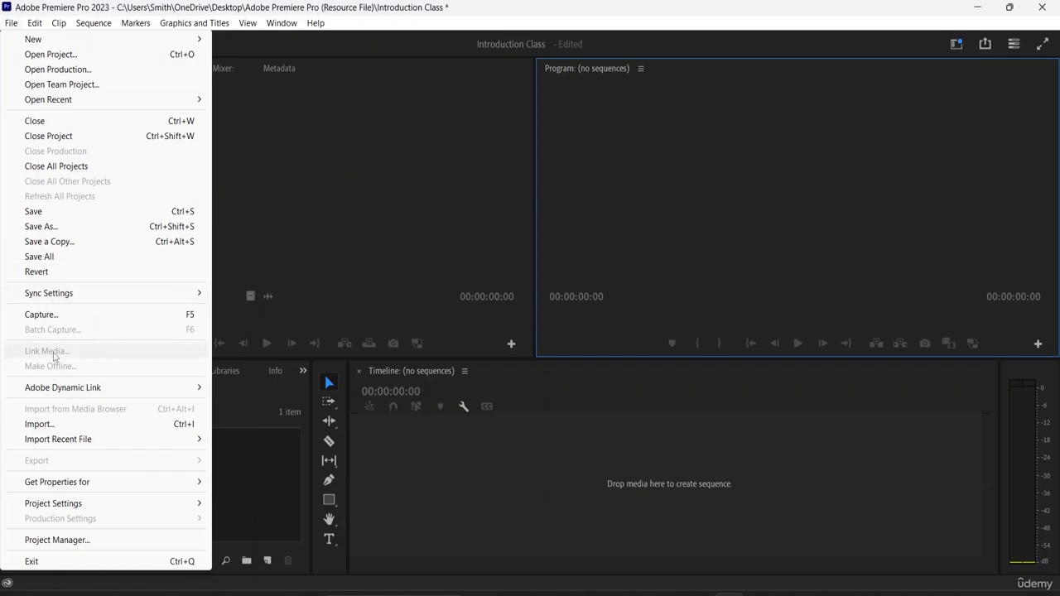
pyautogui.click(63, 424)
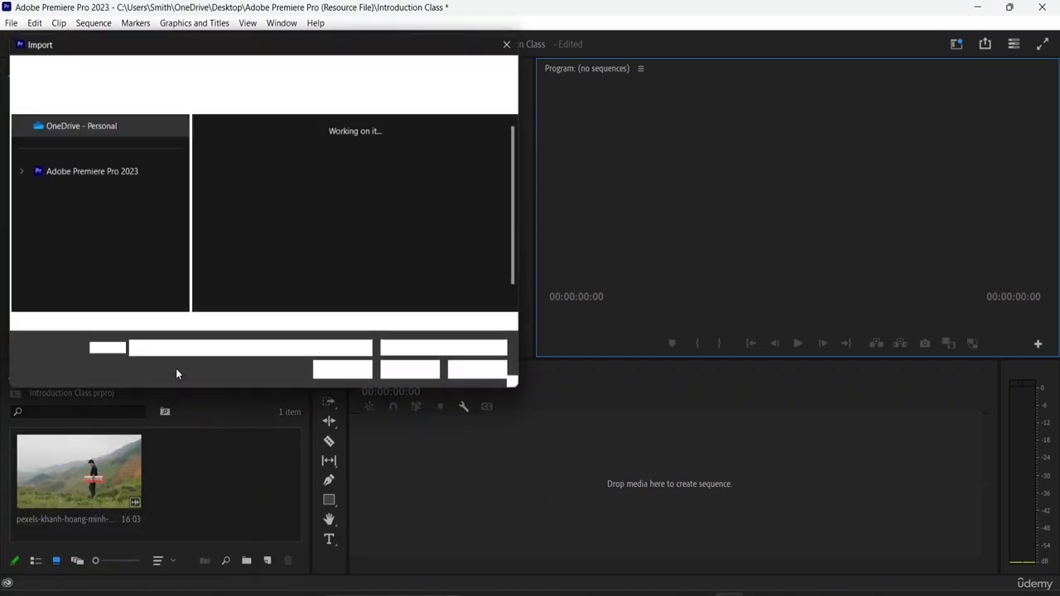
pyautogui.scroll(-1, 336, 257)
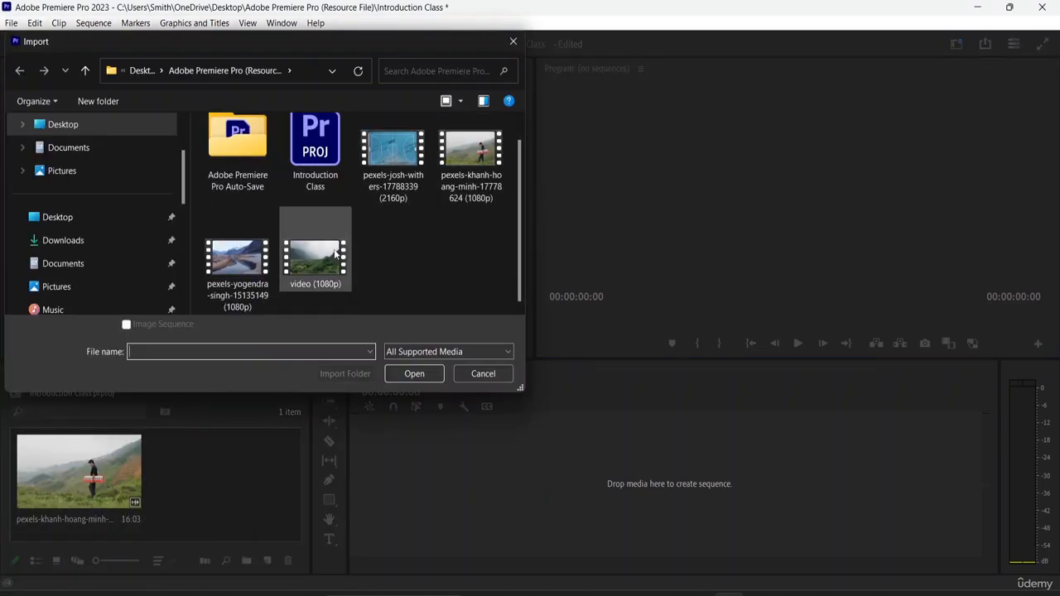
pyautogui.click(50, 240)
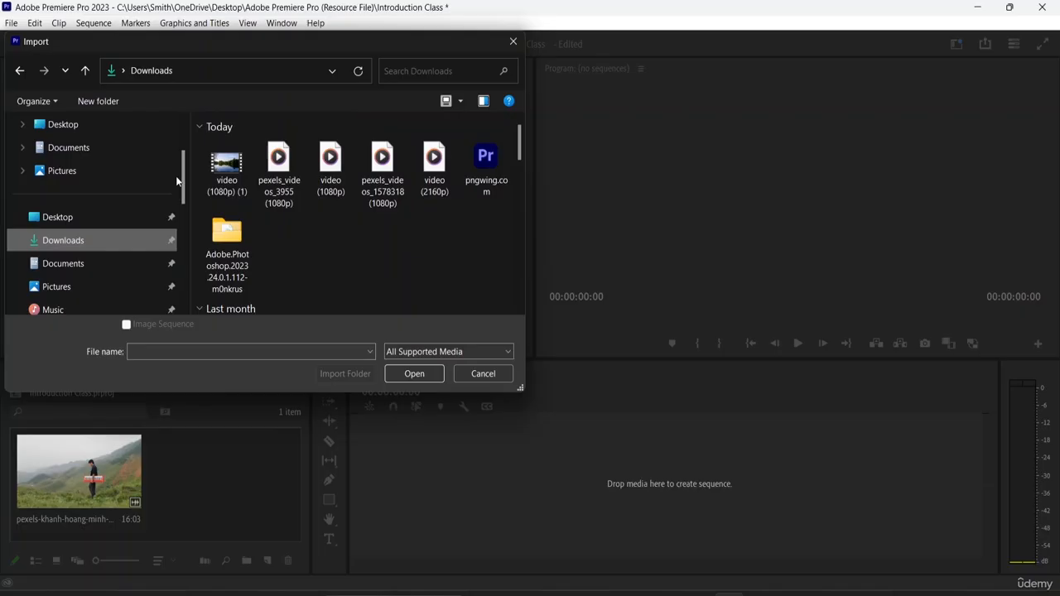
pyautogui.click(279, 175)
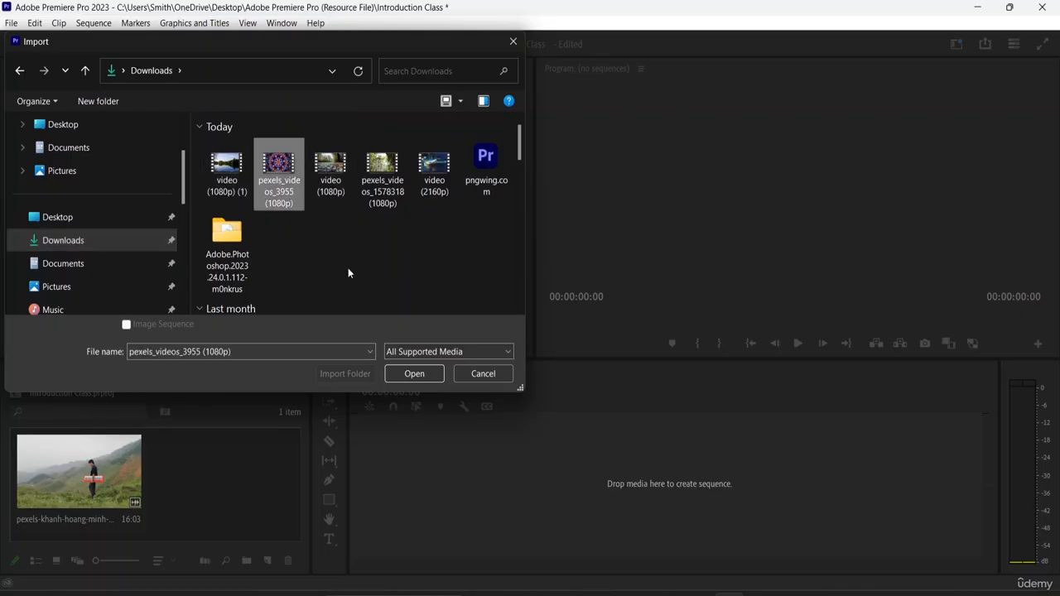
pyautogui.click(407, 373)
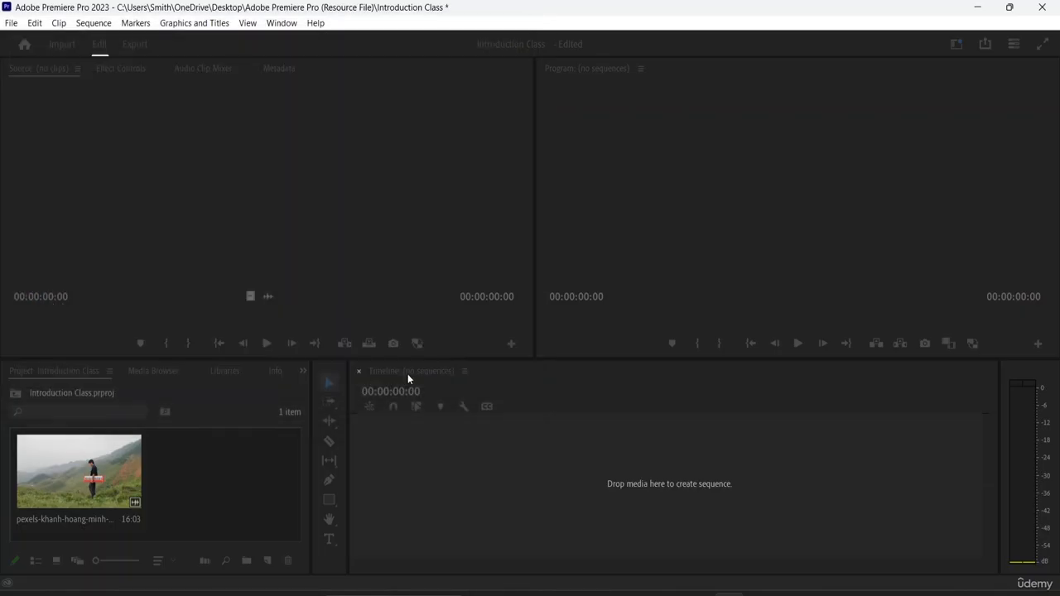
# Step: Remove the previously imported clip of the person on the green hillside from the project
pyautogui.click(134, 461)
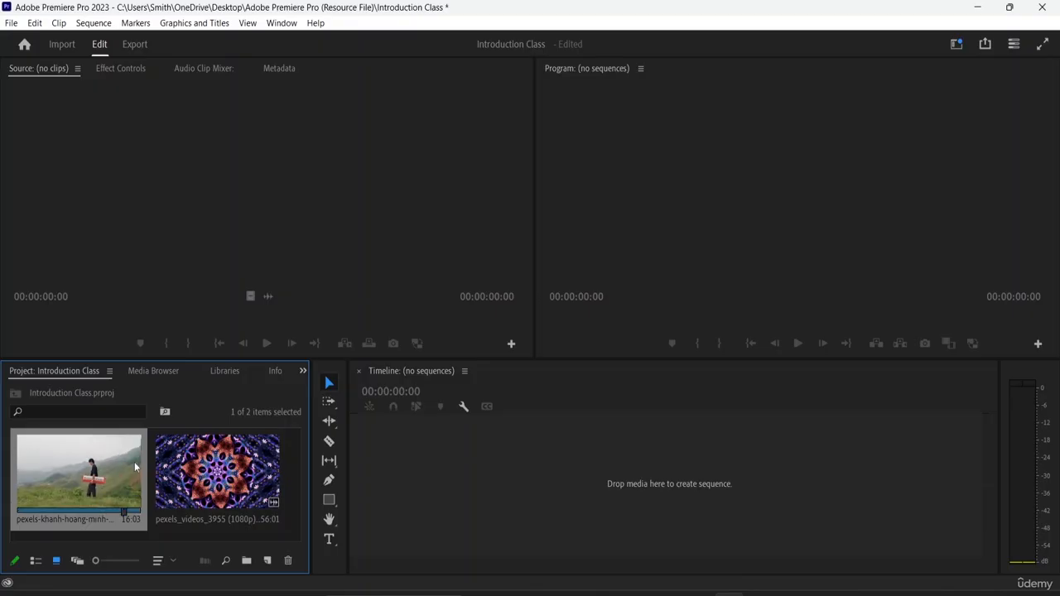
pyautogui.rightClick(134, 462)
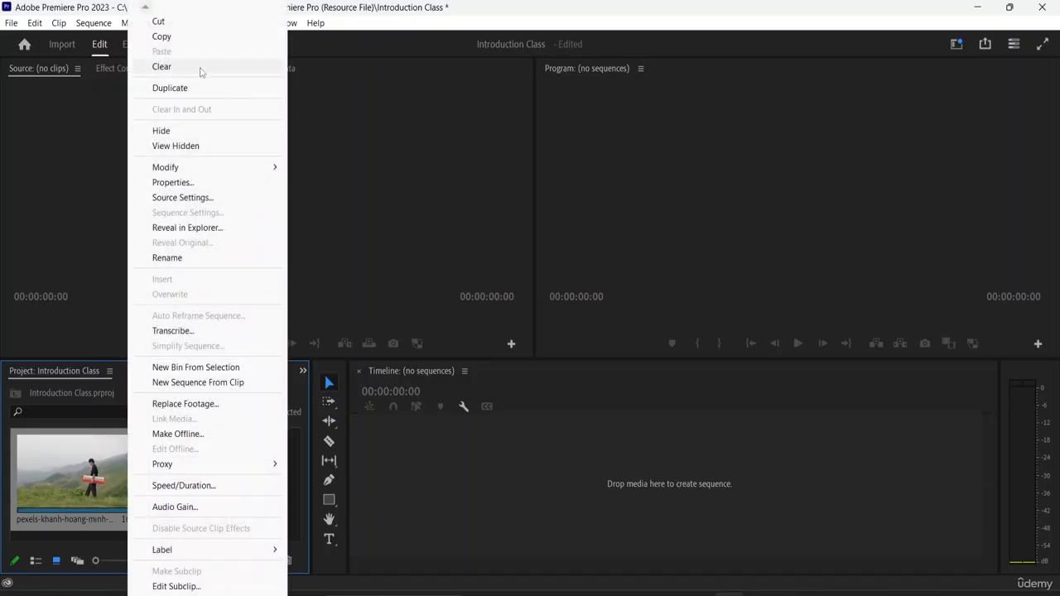
pyautogui.click(192, 22)
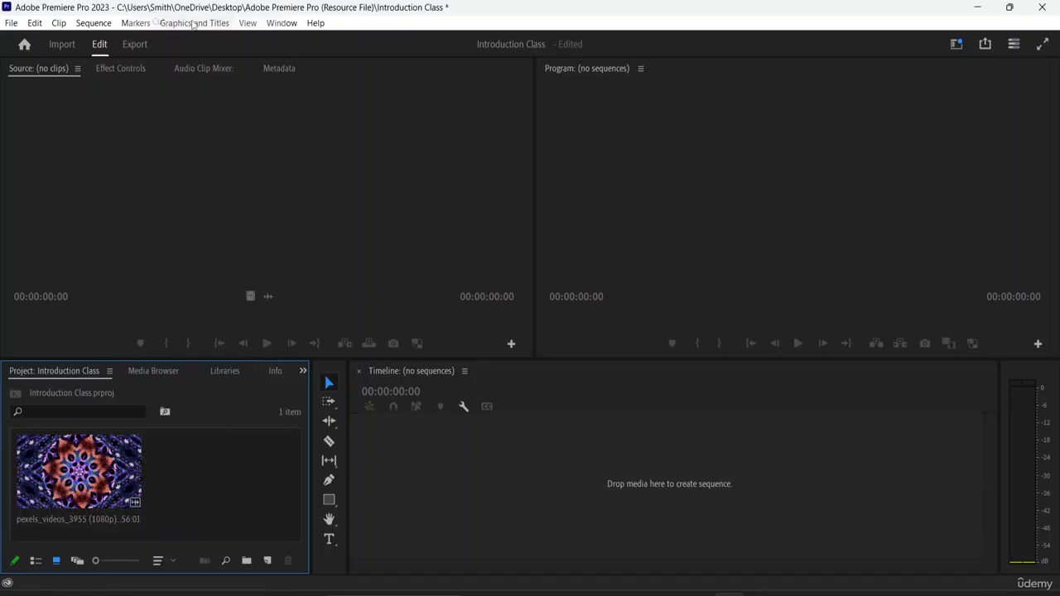
# Step: Create a new sequence by placing the pexels_videos_3955 (1080p) clip in the empty timeline
pyautogui.click(119, 481)
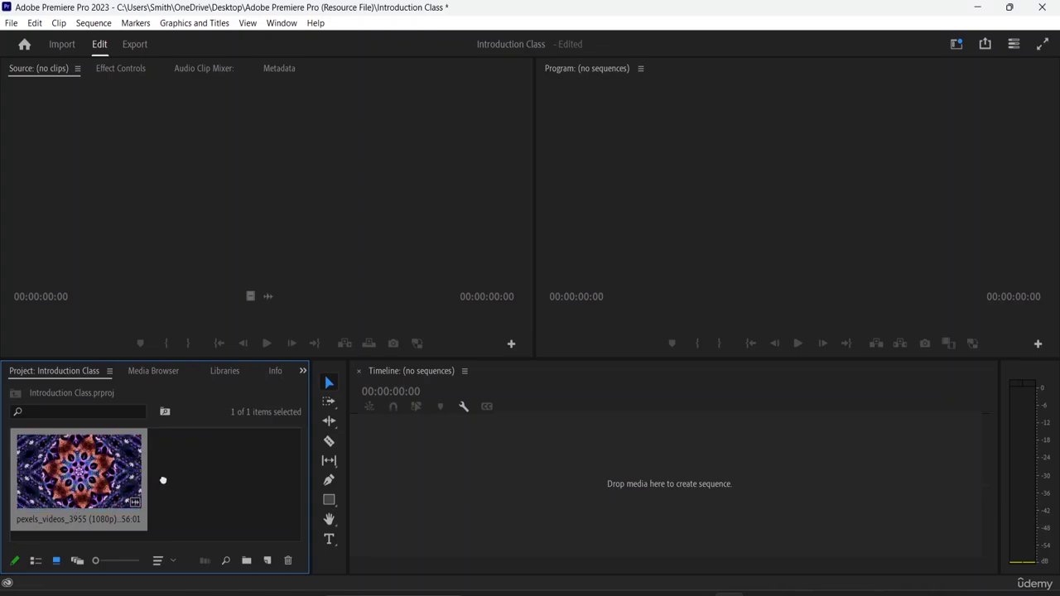
pyautogui.moveTo(443, 472); pyautogui.dragTo(464, 480)
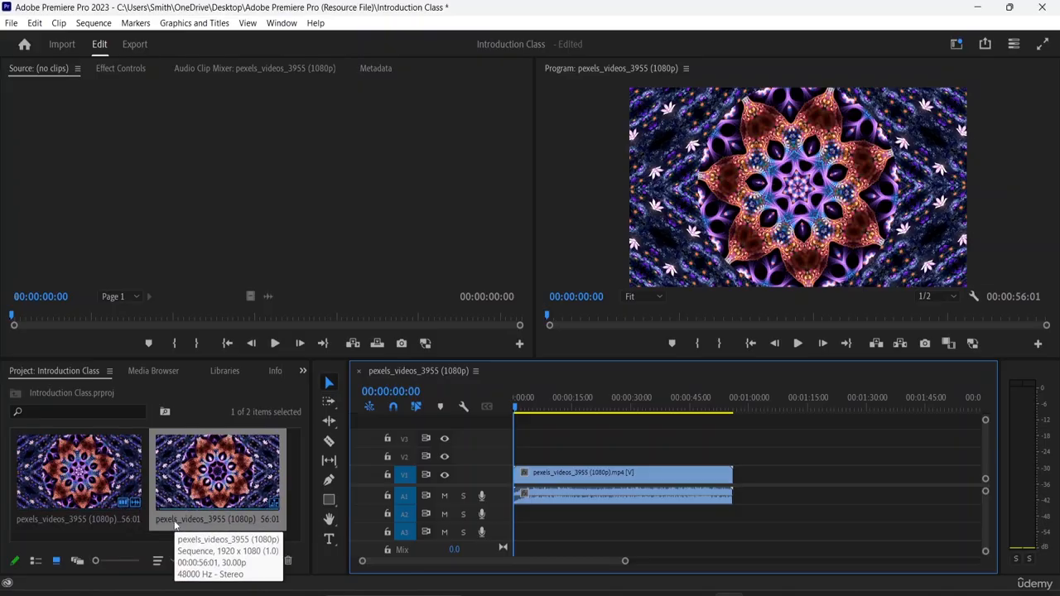
# Step: Rename the new sequence in the project as Sequence 1
pyautogui.click(176, 519)
pyautogui.click(175, 519)
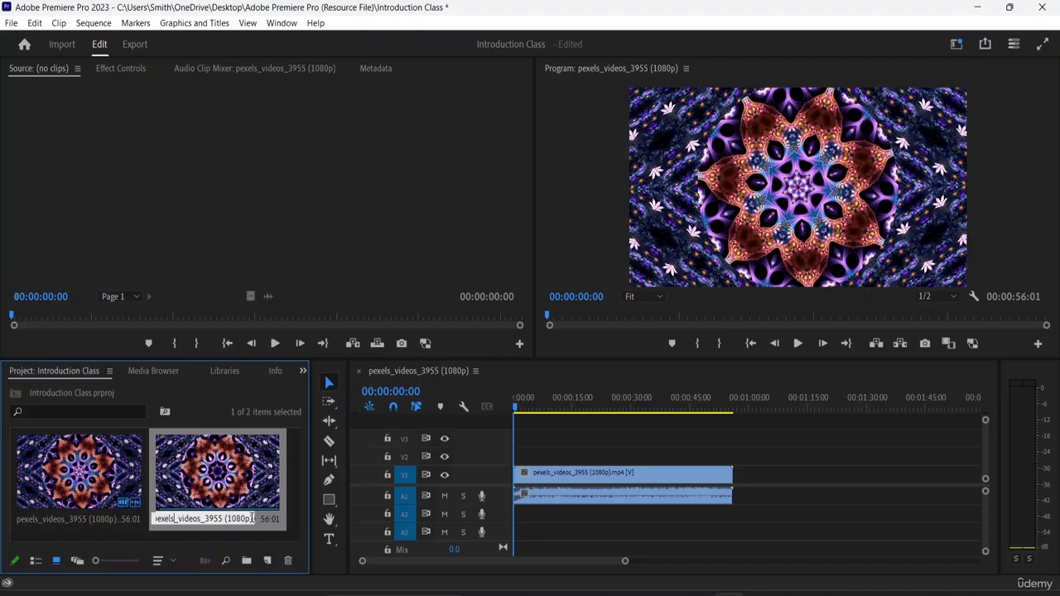
pyautogui.press('BackSpace')
pyautogui.press('BackSpace')
pyautogui.press('BackSpace')
pyautogui.press('BackSpace')
pyautogui.press('BackSpace')
pyautogui.press('BackSpace')
pyautogui.press('BackSpace')
pyautogui.press('BackSpace')
pyautogui.press('BackSpace')
pyautogui.press('BackSpace')
pyautogui.press('BackSpace')
pyautogui.press('BackSpace')
pyautogui.press('BackSpace')
pyautogui.press('BackSpace')
pyautogui.press('BackSpace')
pyautogui.press('BackSpace')
pyautogui.press('BackSpace')
pyautogui.press('BackSpace')
pyautogui.press('BackSpace')
pyautogui.press('BackSpace')
pyautogui.press('BackSpace')
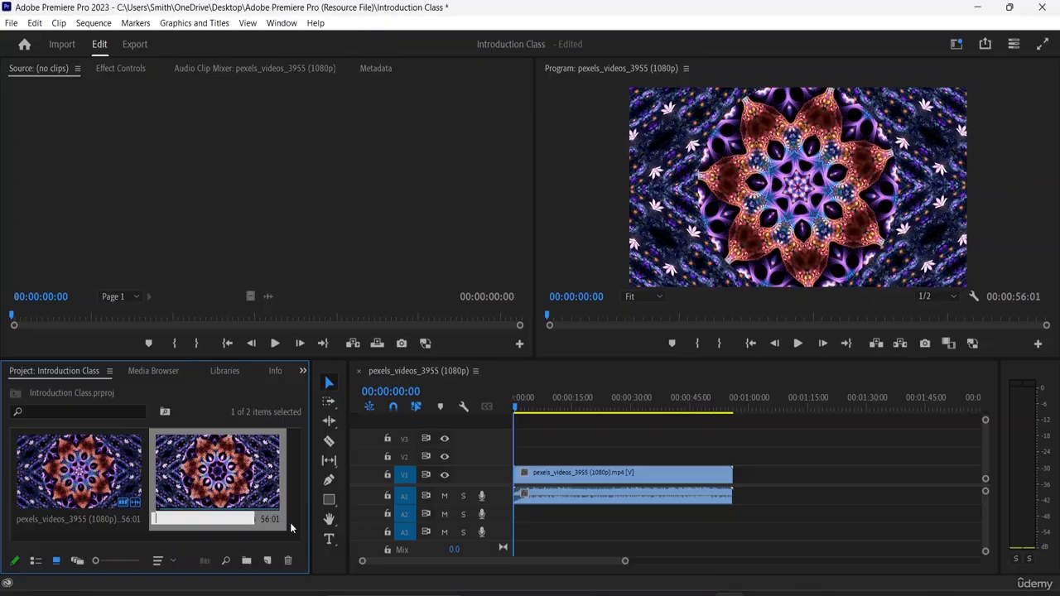
pyautogui.write('Sequence 1')
pyautogui.press('Tab')
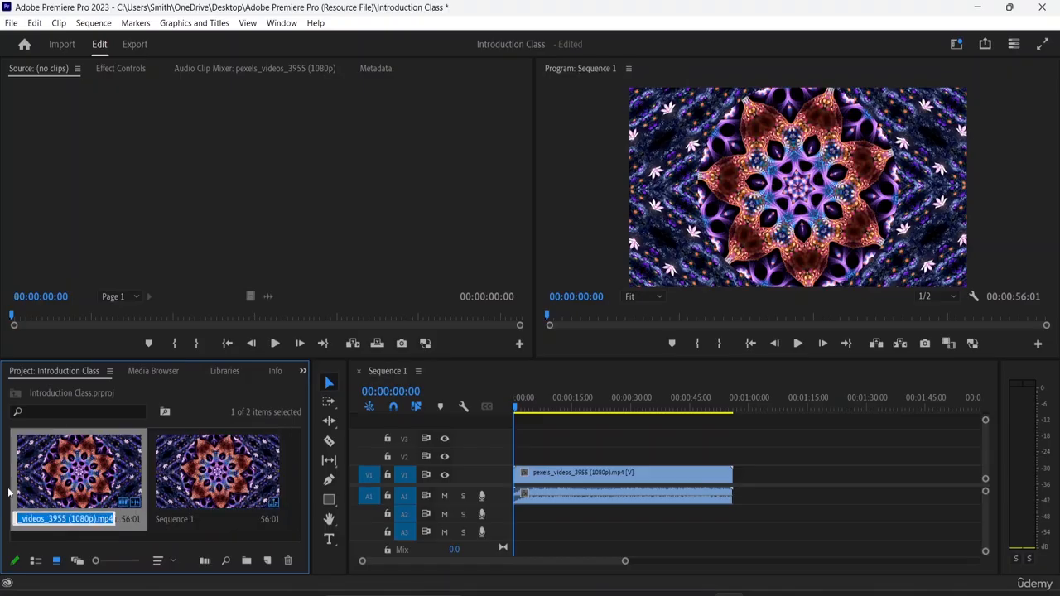
pyautogui.click(154, 536)
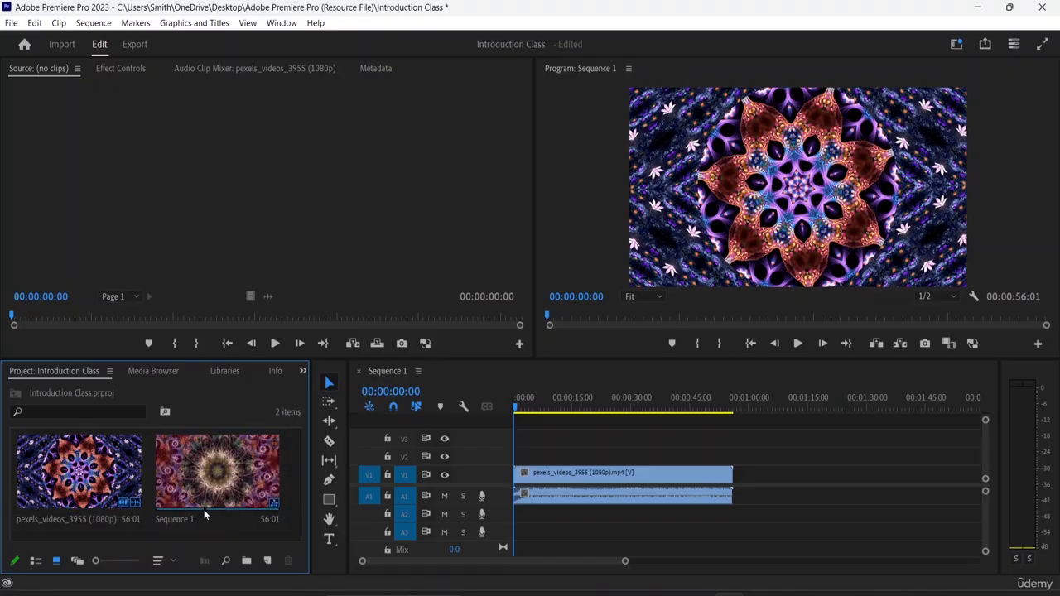
pyautogui.click(234, 505)
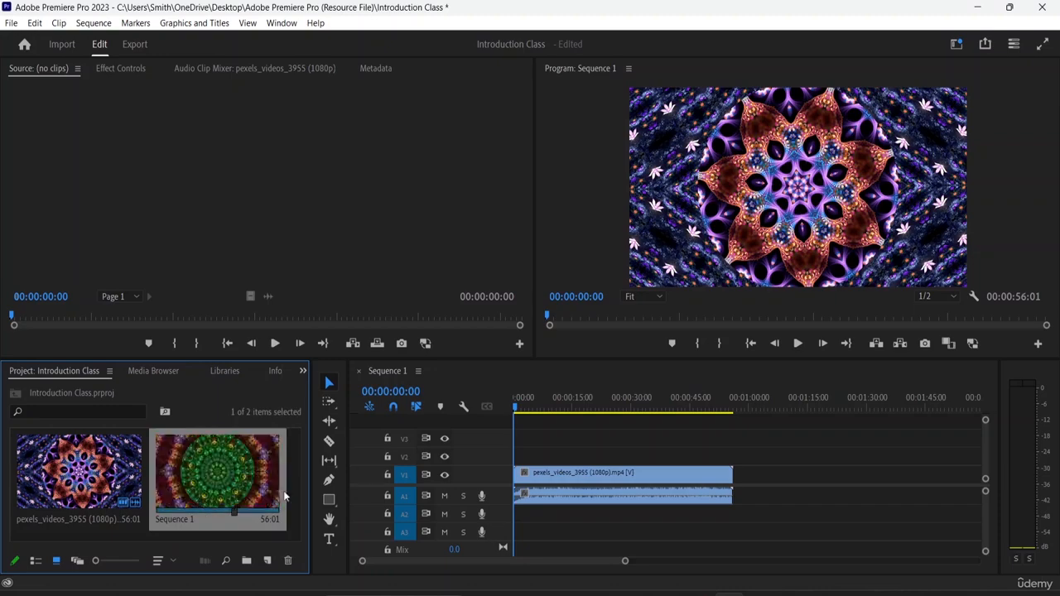
pyautogui.click(283, 473)
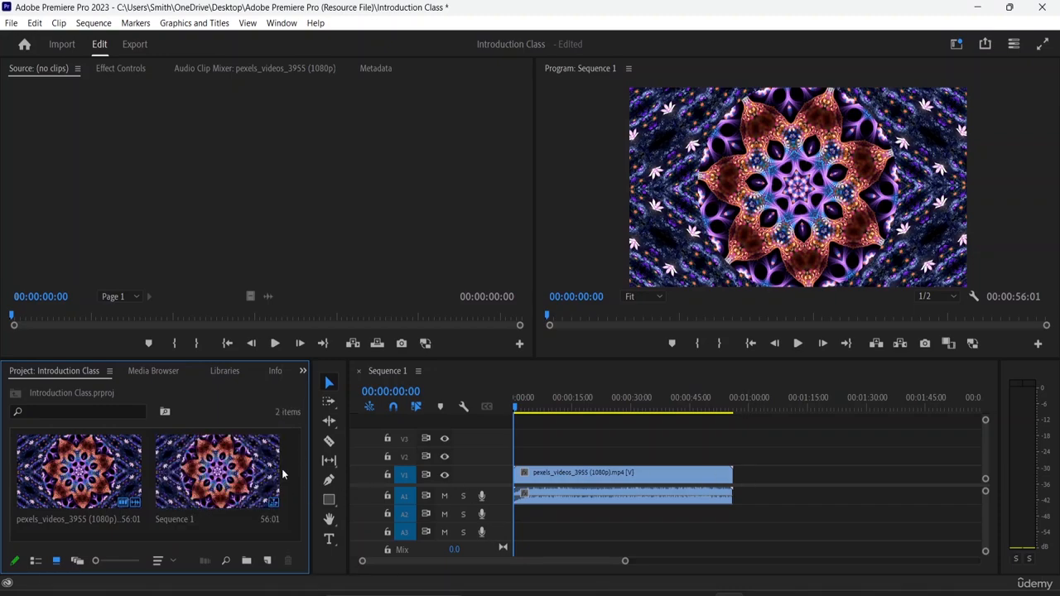
pyautogui.click(78, 471)
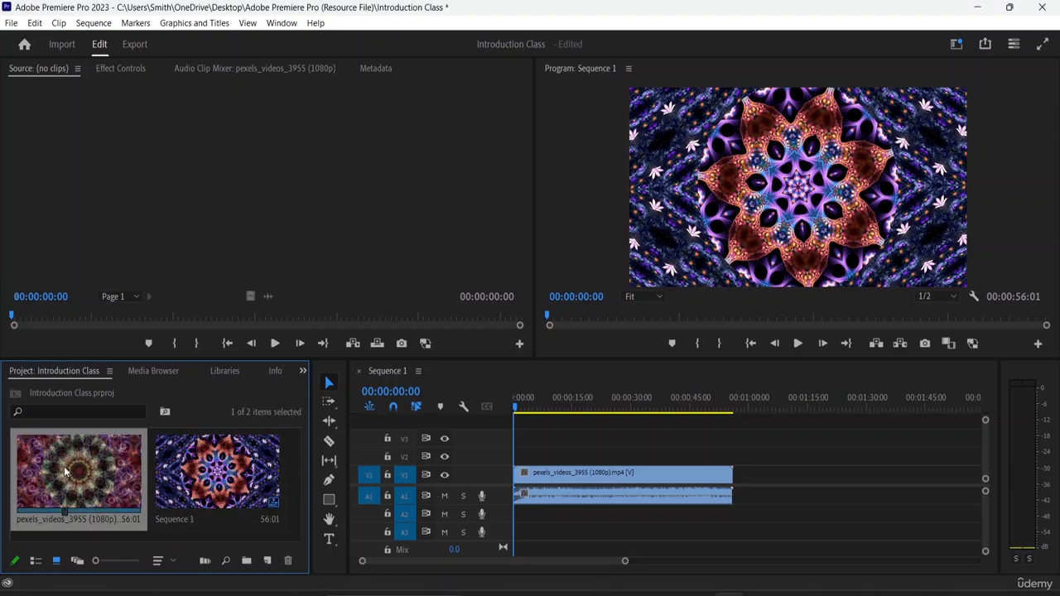
pyautogui.click(244, 517)
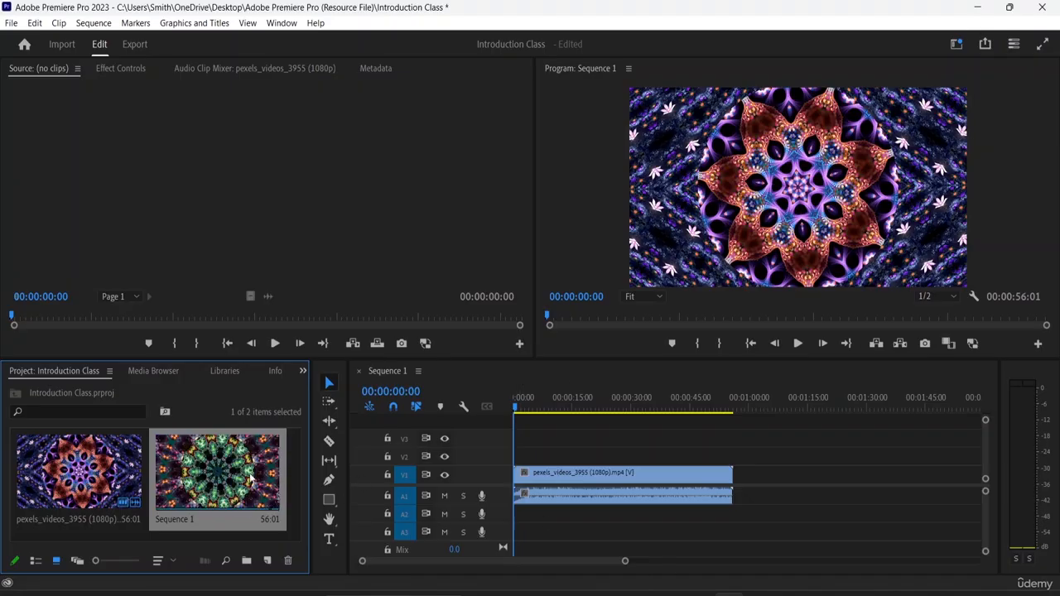
pyautogui.click(10, 25)
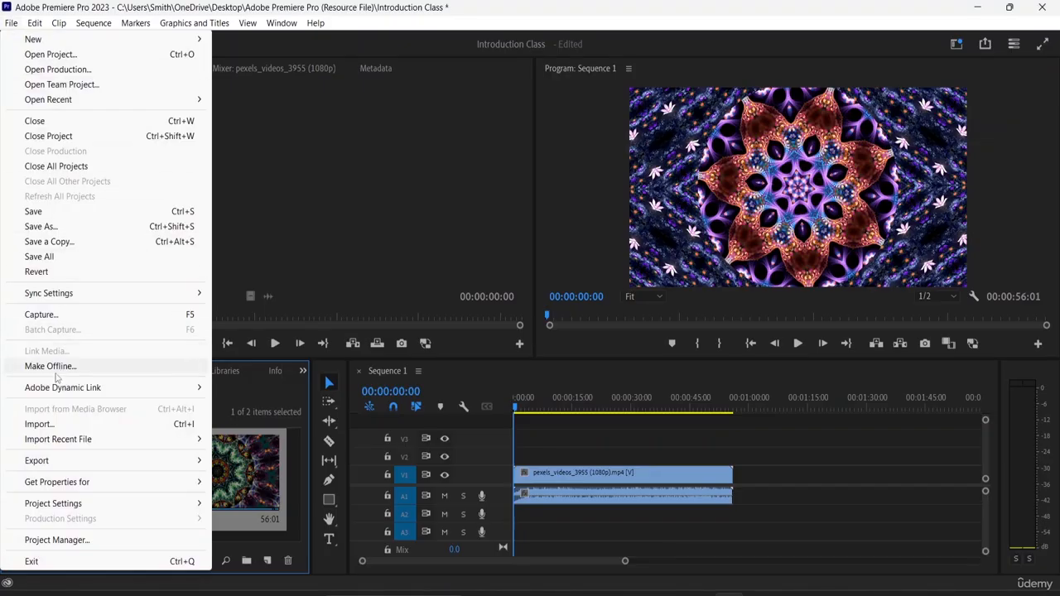
pyautogui.click(54, 427)
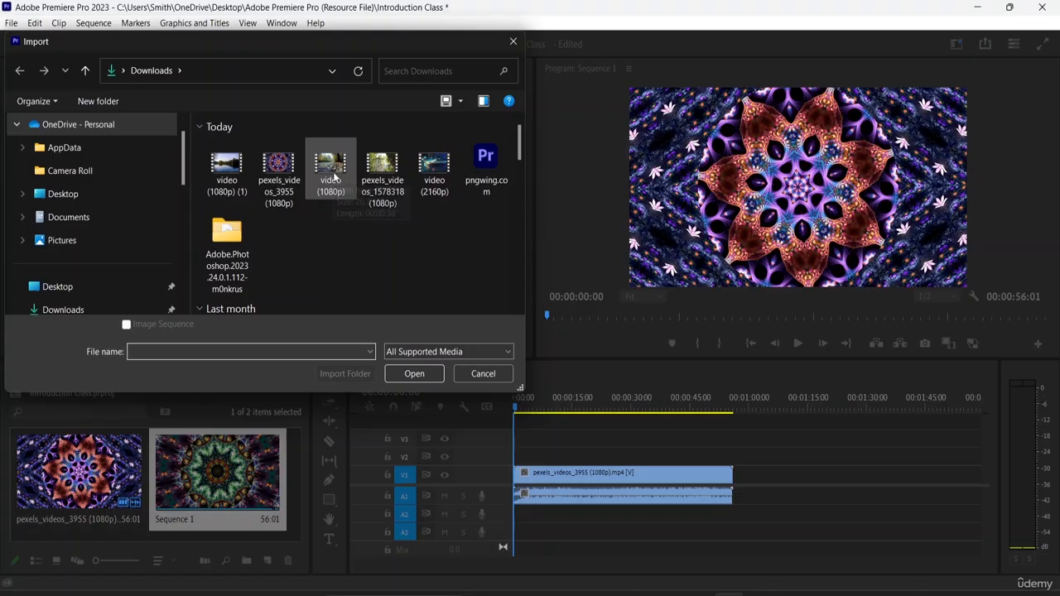
pyautogui.click(429, 174)
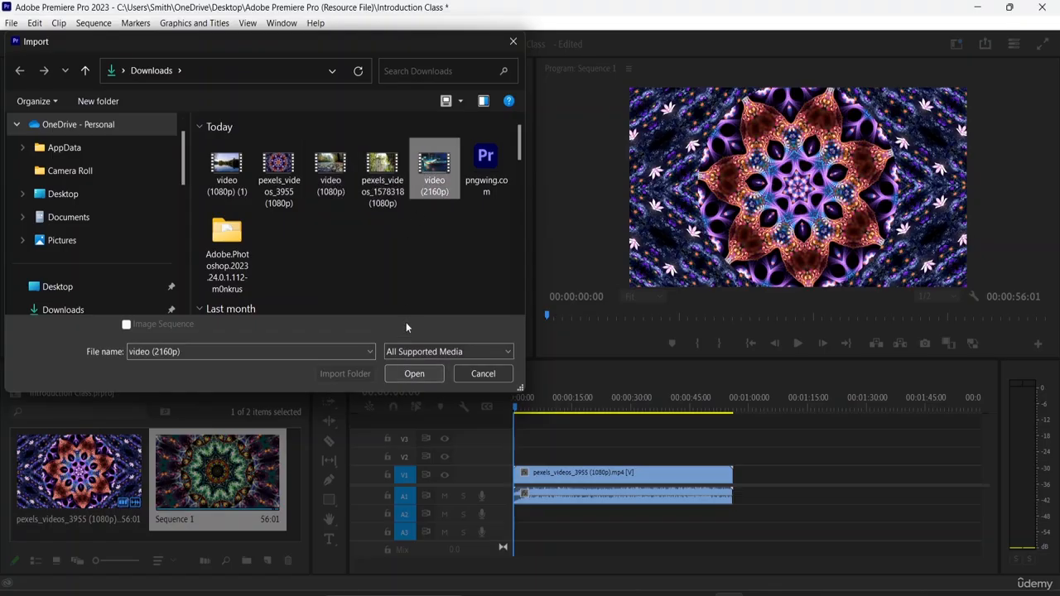
pyautogui.click(381, 181)
pyautogui.click(409, 374)
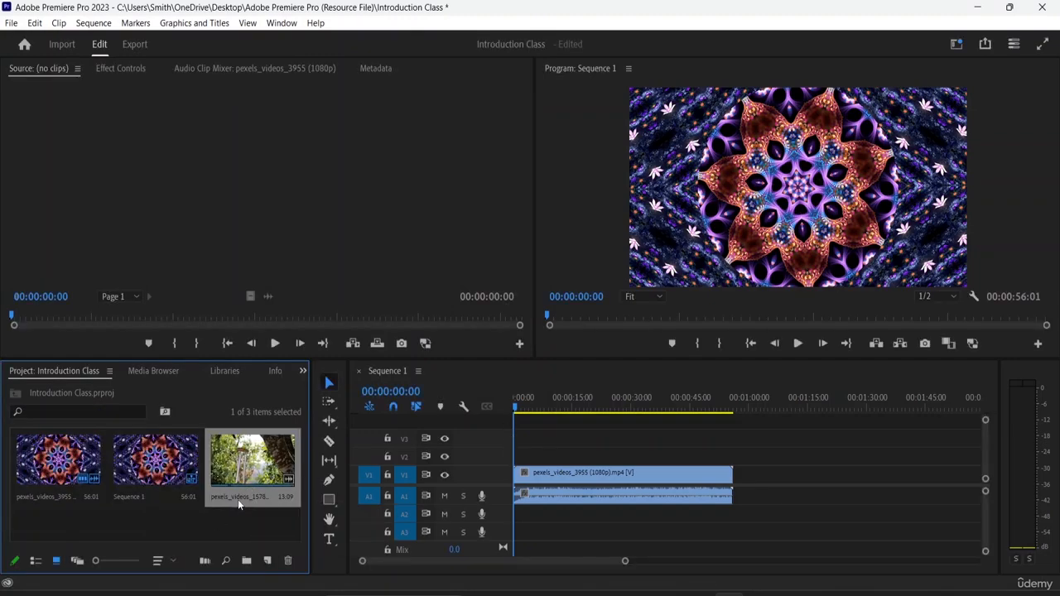
# Step: Add the newly imported clip to tracks V1 and A1 of Sequence 1, directly after the first clip
pyautogui.click(238, 497)
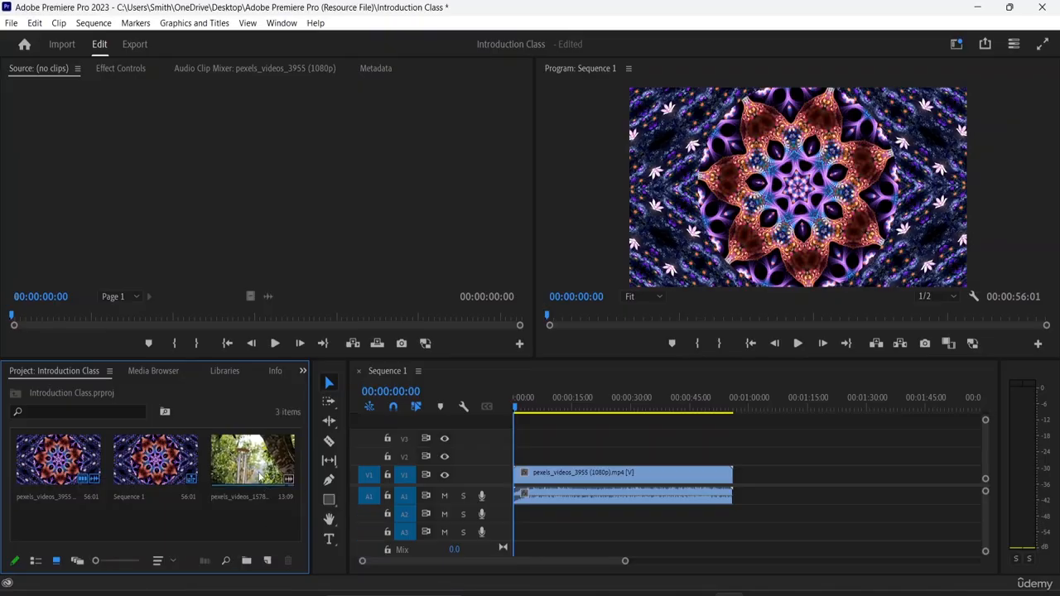
pyautogui.moveTo(278, 479); pyautogui.dragTo(741, 489)
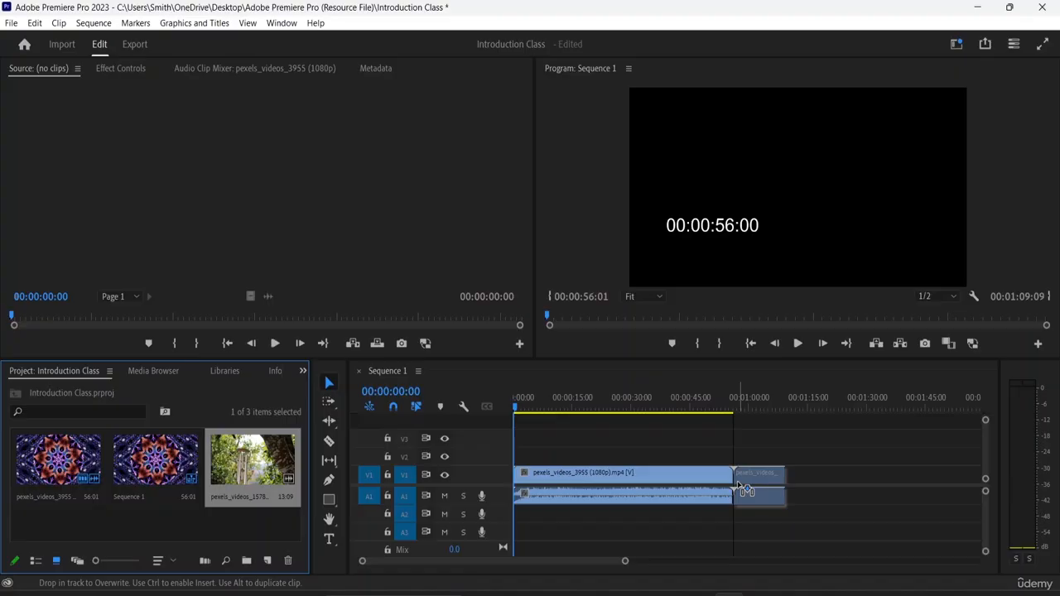
pyautogui.moveTo(742, 488); pyautogui.dragTo(741, 489)
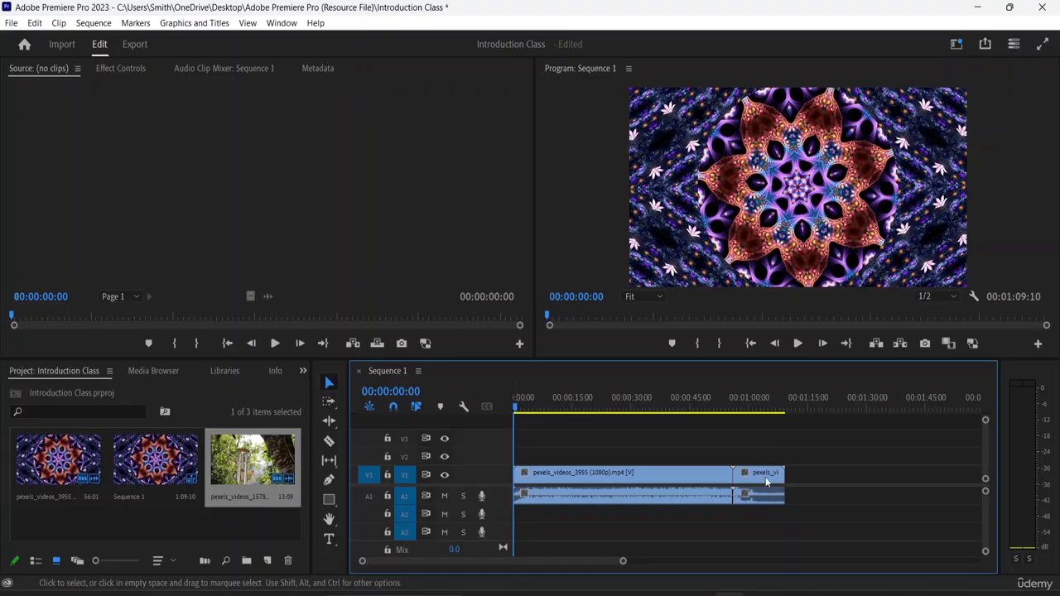
# Step: Move the second clip away from the first to leave a gap in the timeline, and undo the move
pyautogui.moveTo(757, 472); pyautogui.dragTo(872, 500)
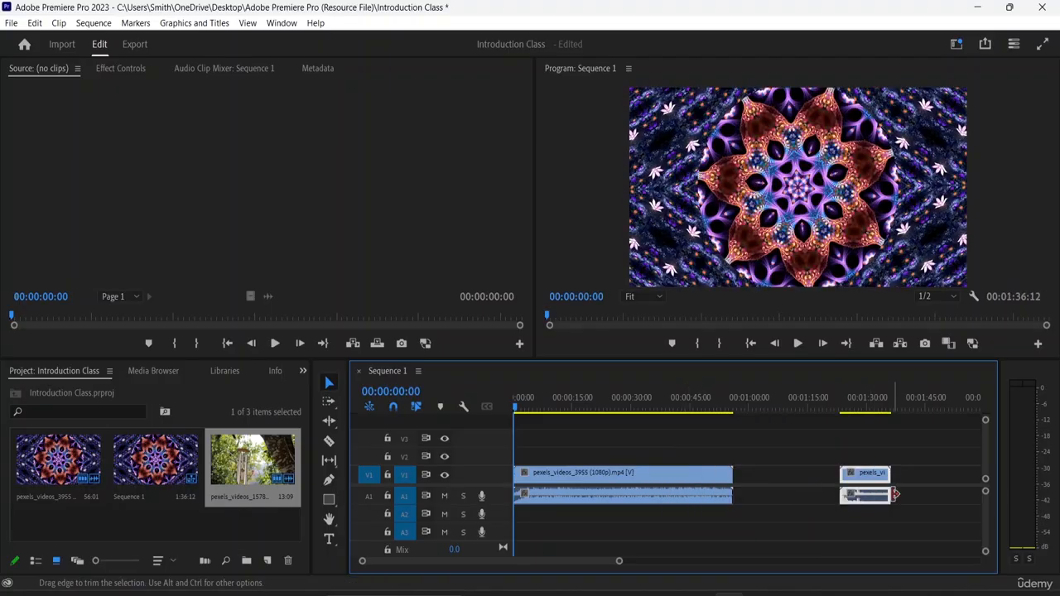
pyautogui.hotkey('ctrl', 'z')
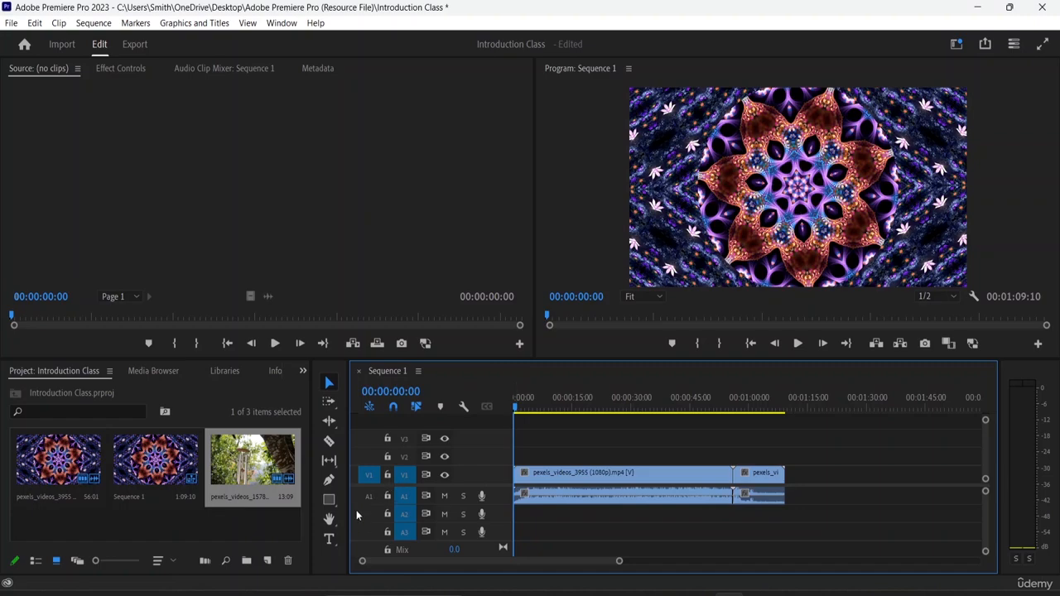
# Step: Select the first clip, pexels_videos_3955 (1080p), together with its linked audio in the timeline
pyautogui.moveTo(681, 479); pyautogui.dragTo(753, 482)
pyautogui.click(533, 497)
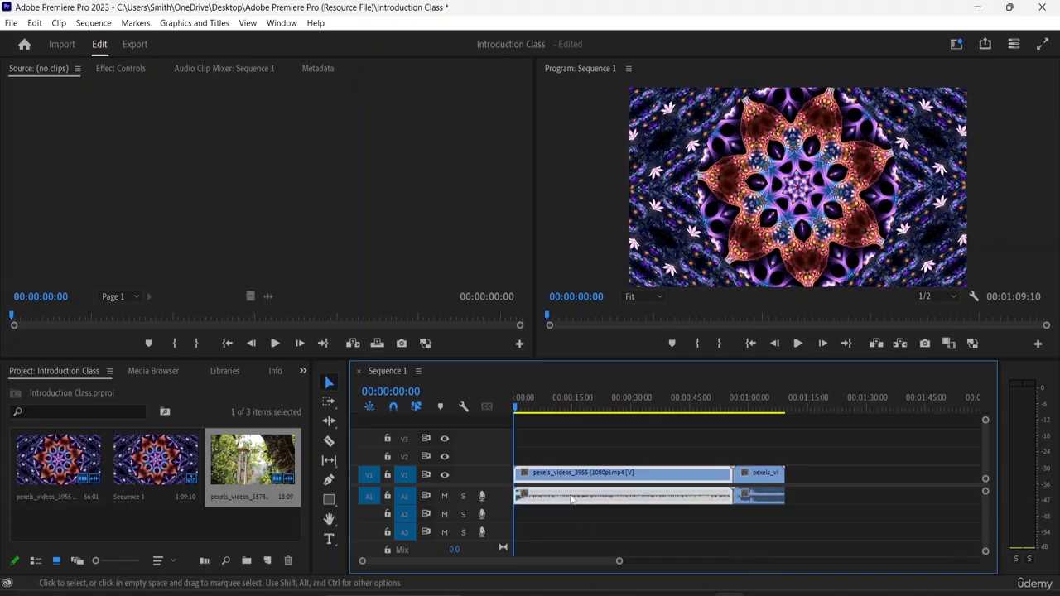
pyautogui.moveTo(590, 507)
pyautogui.mouseDown()
pyautogui.moveTo(591, 522)
pyautogui.moveTo(582, 496)
pyautogui.mouseUp()
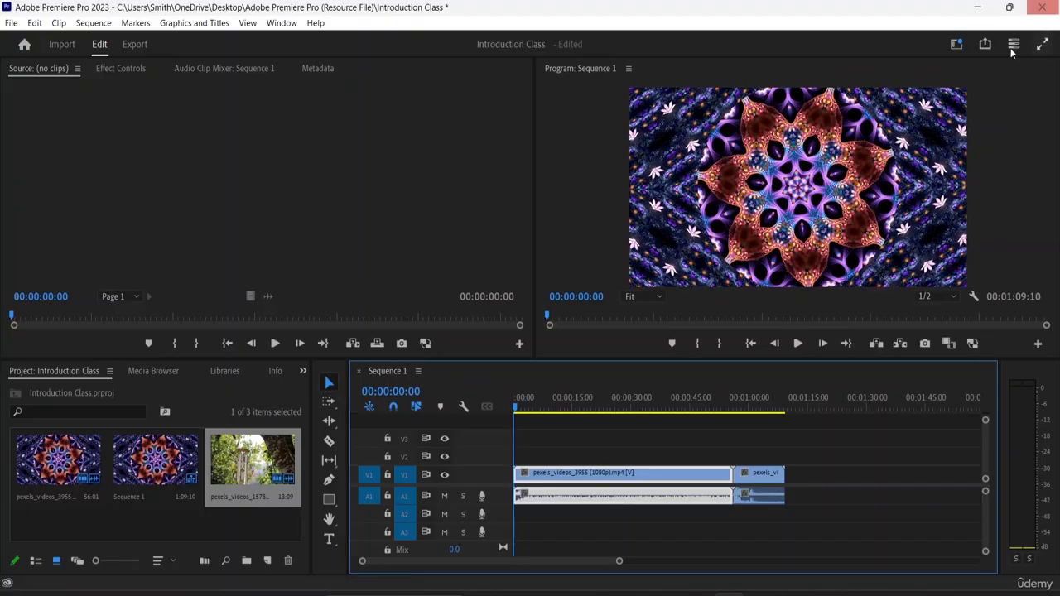
pyautogui.click(305, 221)
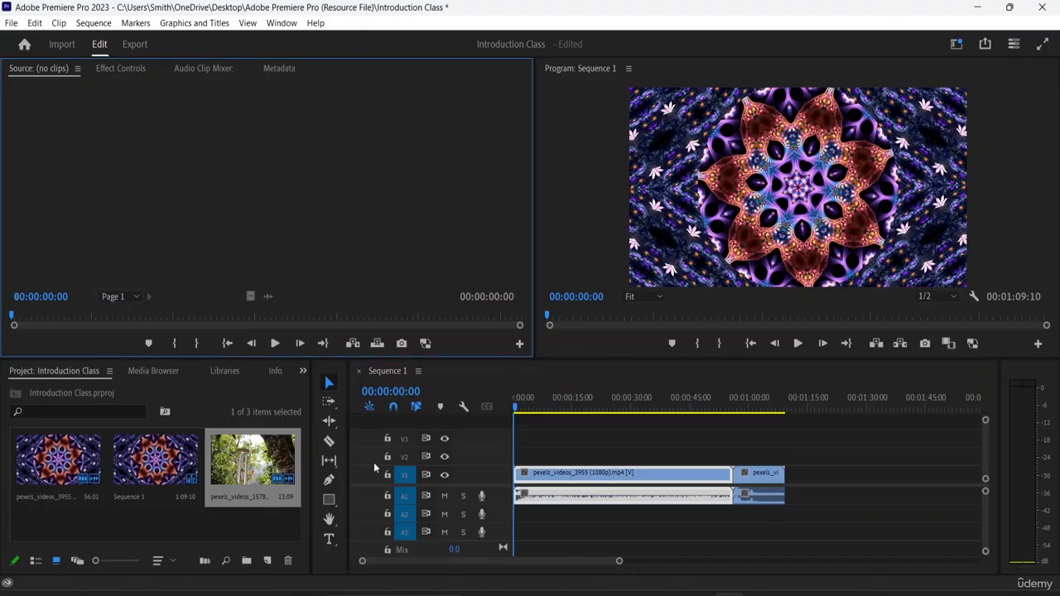
pyautogui.click(329, 370)
pyautogui.click(573, 161)
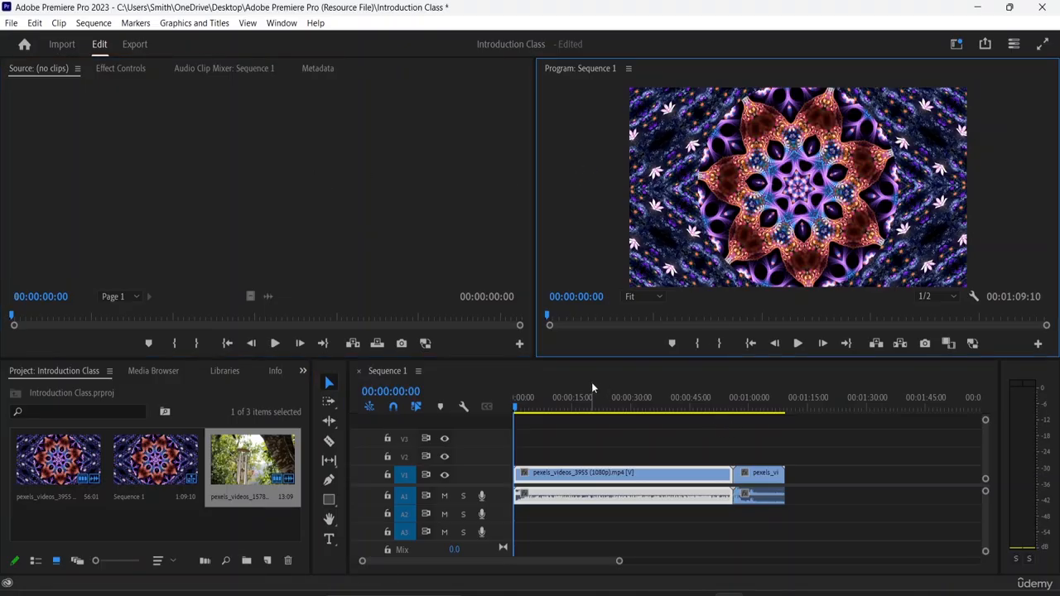
# Step: Place the playhead at 00:00:19:15 and zoom the timeline in around it, restoring the wider view
pyautogui.click(591, 405)
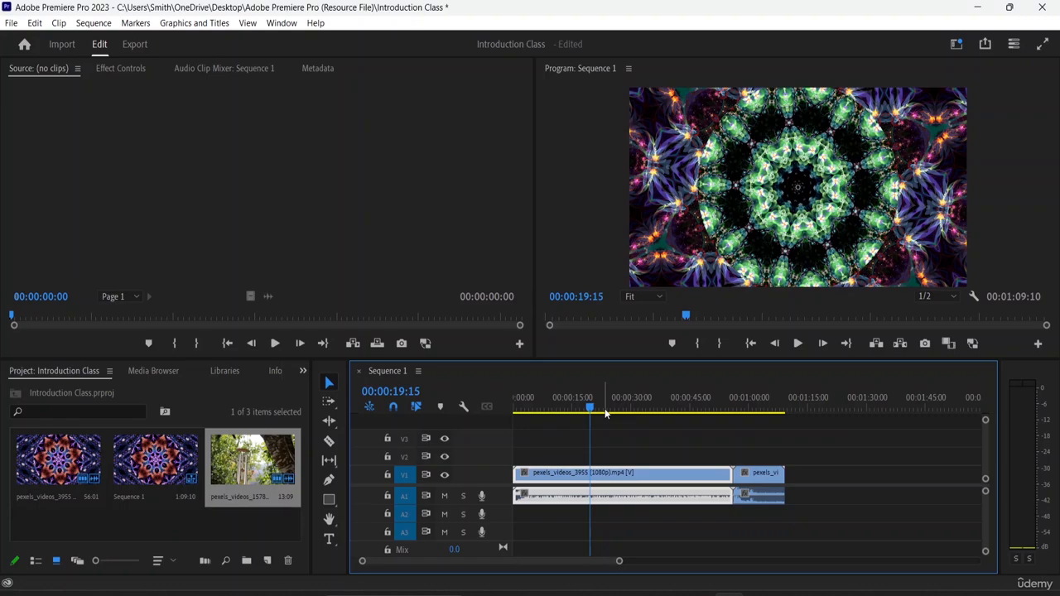
pyautogui.press('=')
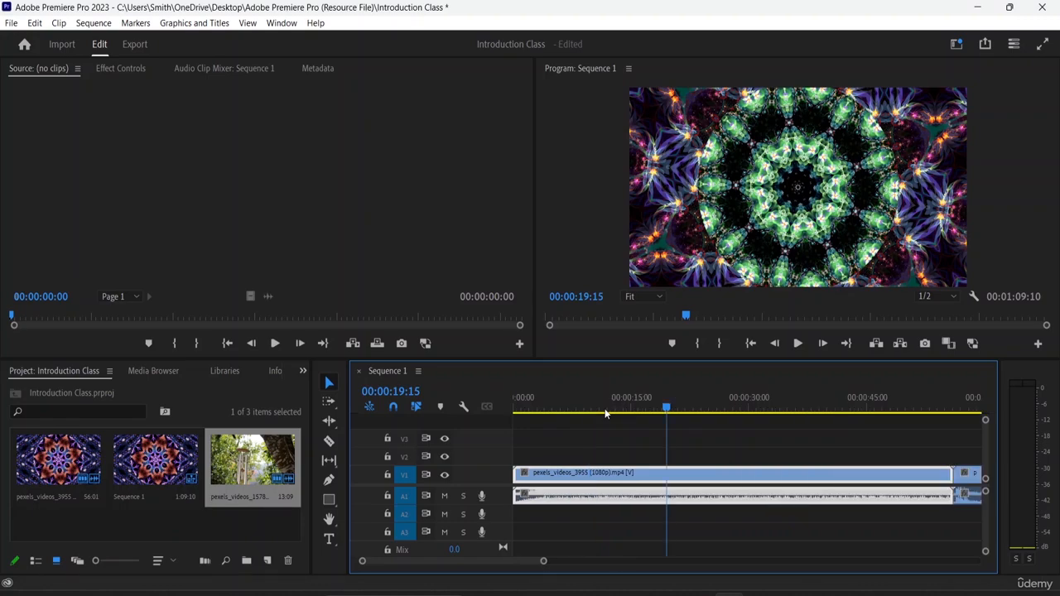
pyautogui.press('=')
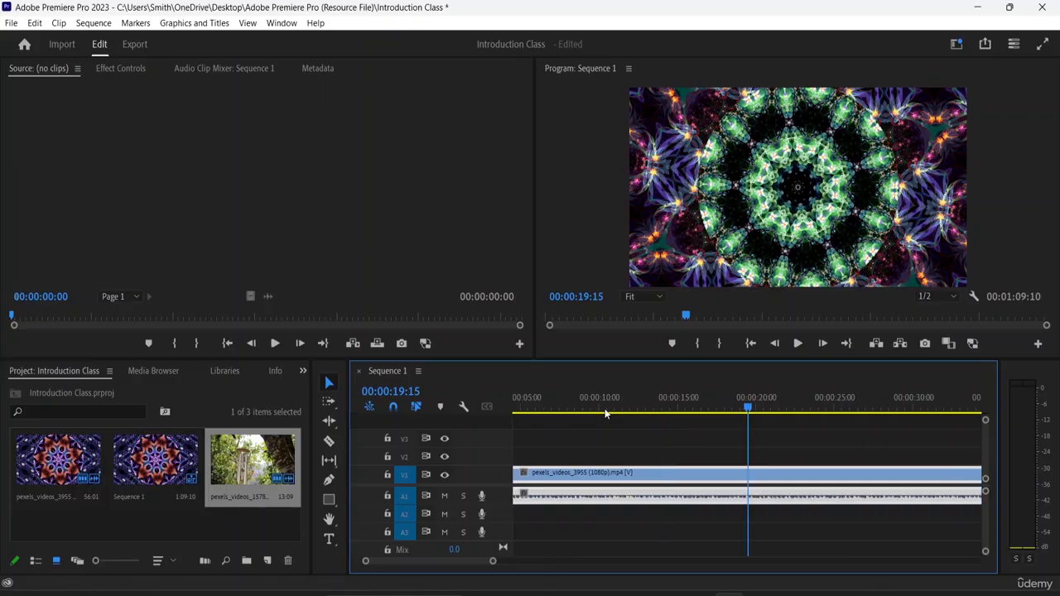
pyautogui.press('=')
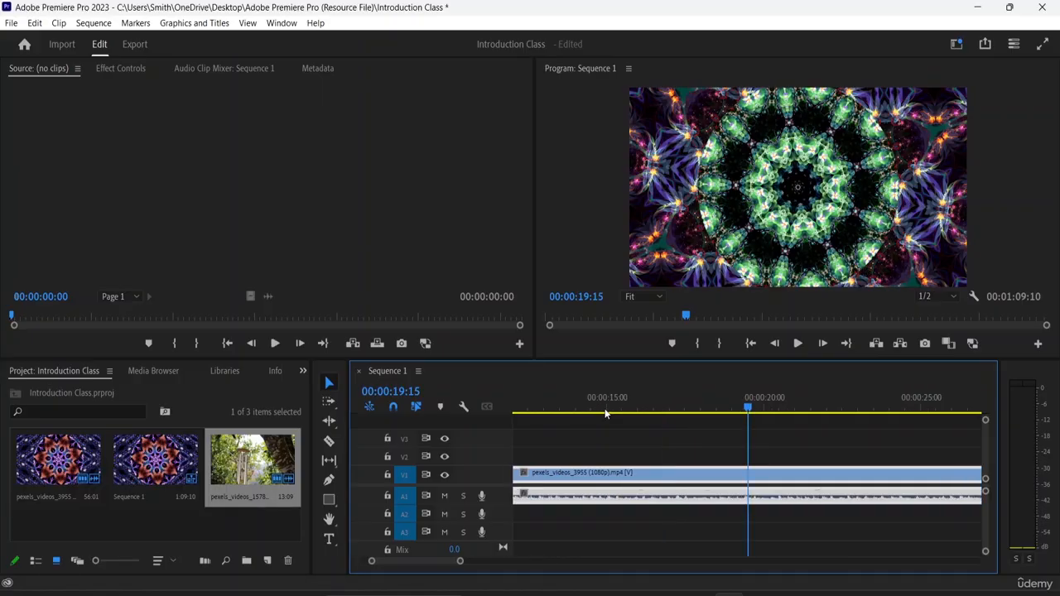
pyautogui.press('-')
pyautogui.press('-')
pyautogui.press('-')
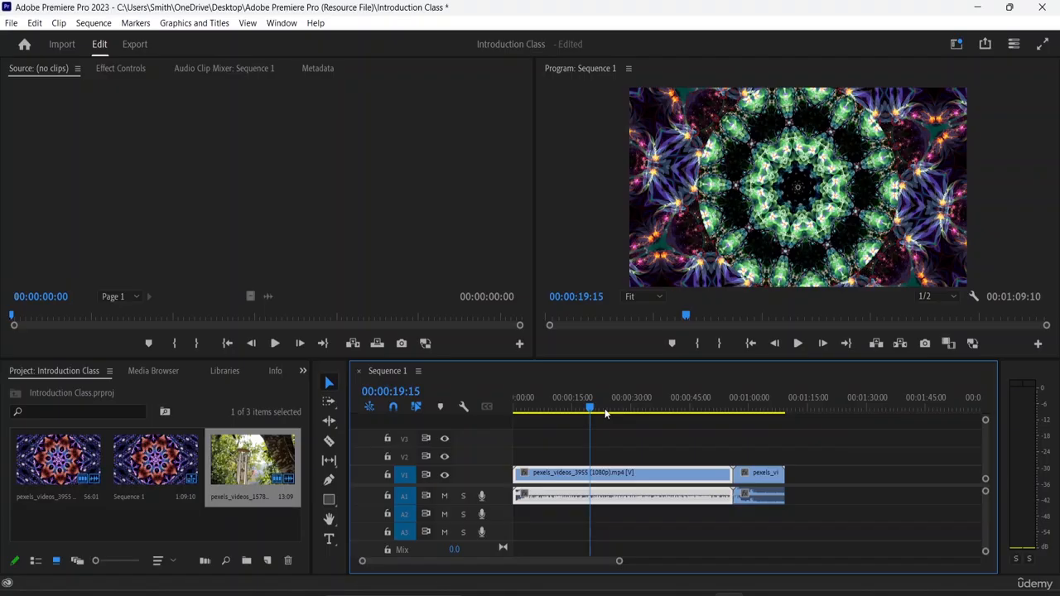
pyautogui.click(505, 208)
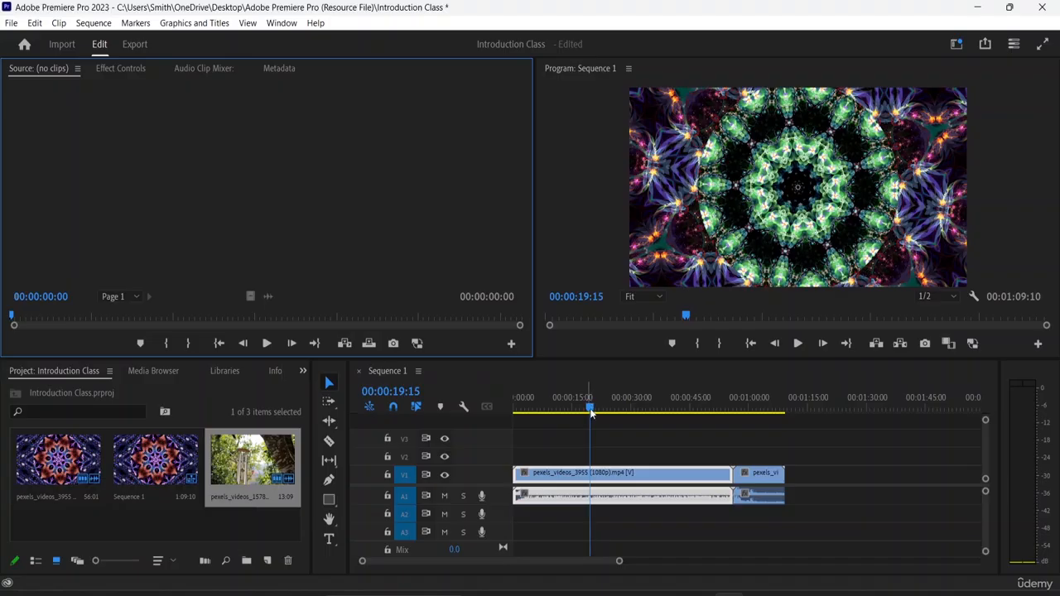
# Step: Scrub the playhead through the first clip, play a short stretch from 00:00:08:18 and park the playhead at 00:00:17:06
pyautogui.moveTo(591, 413); pyautogui.dragTo(607, 435)
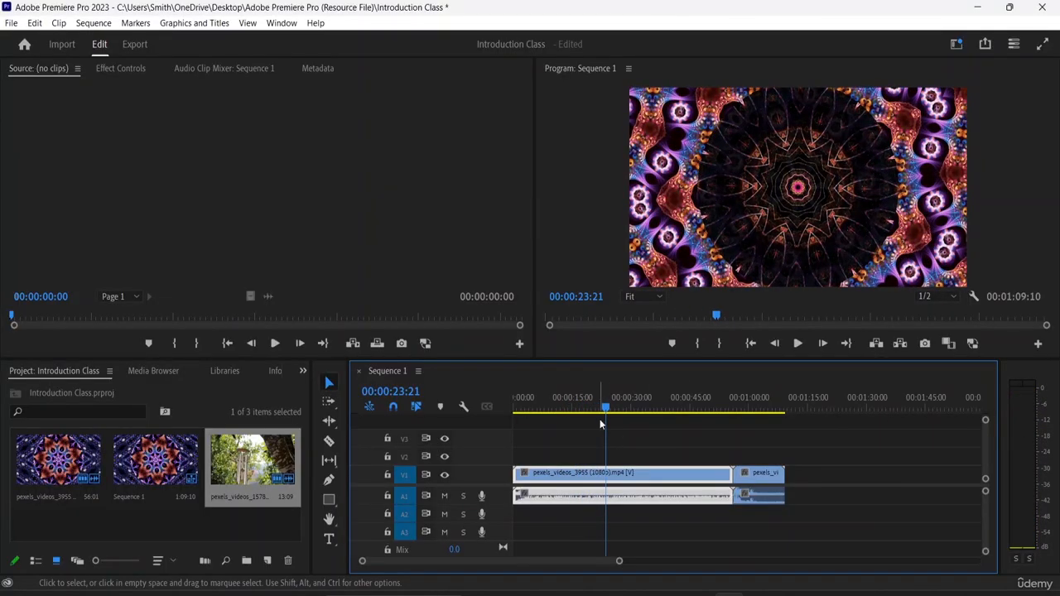
pyautogui.moveTo(606, 410); pyautogui.dragTo(546, 414)
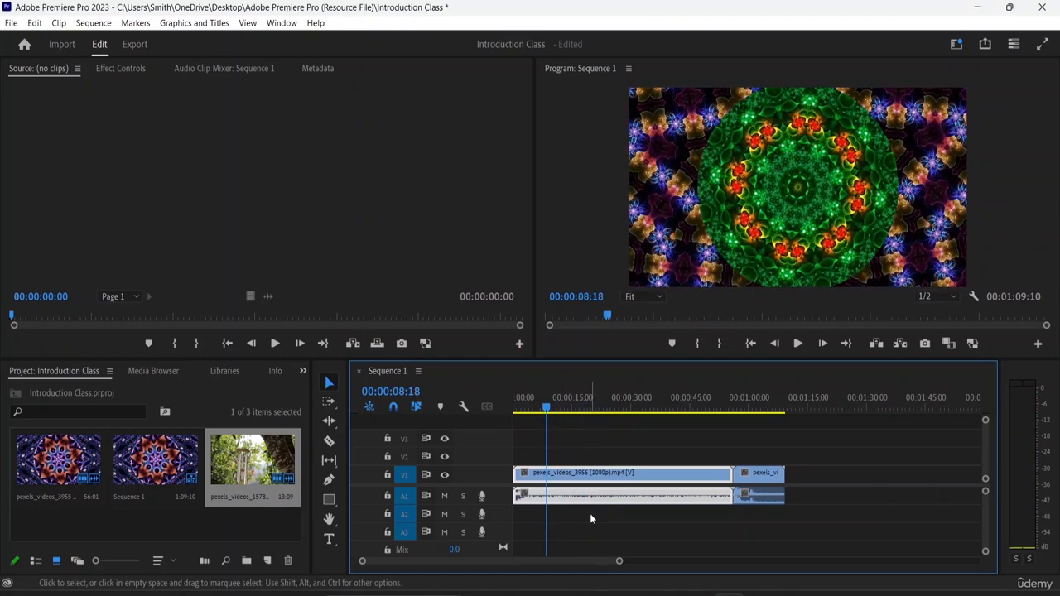
pyautogui.press('space')
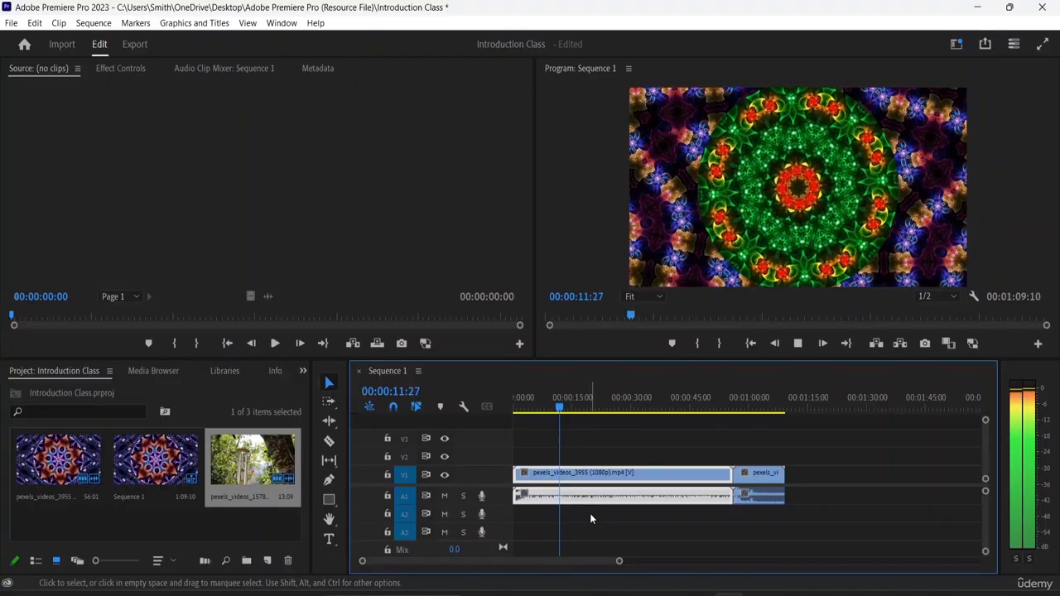
pyautogui.press('space')
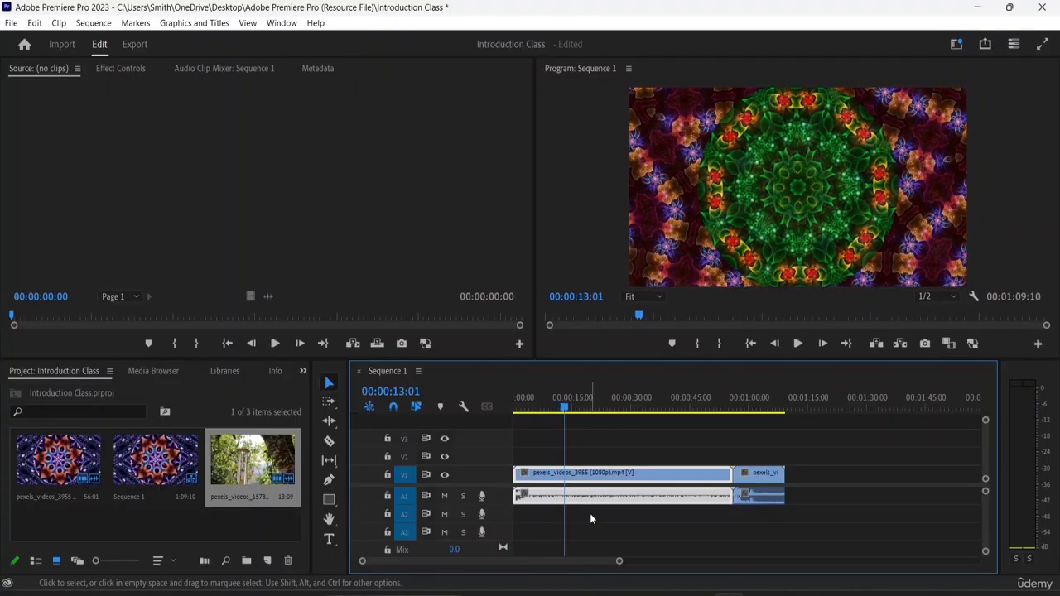
pyautogui.click(570, 410)
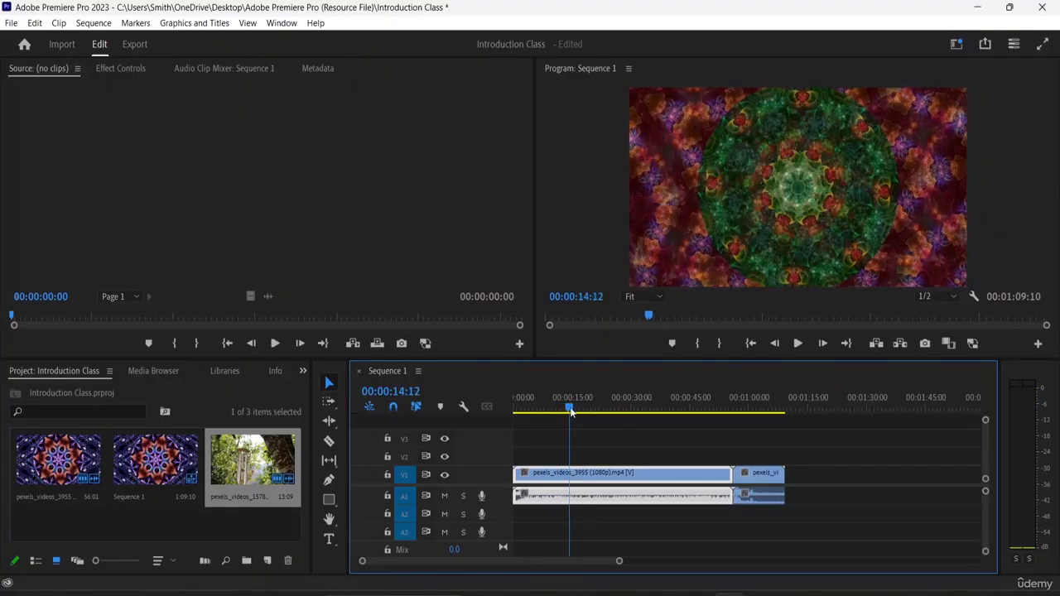
pyautogui.moveTo(570, 409); pyautogui.dragTo(580, 409)
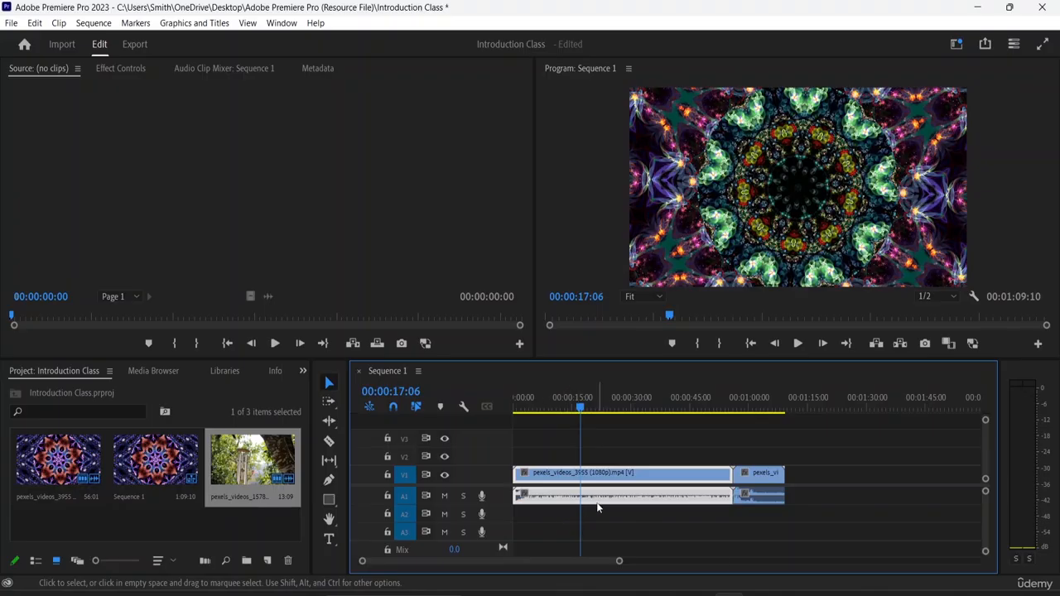
# Step: Split the first clip and its linked audio at 00:00:17:00 with the Razor tool, zooming in for a frame-accurate cut
pyautogui.press('=')
pyautogui.press('=')
pyautogui.press('=')
pyautogui.press('=')
pyautogui.press('=')
pyautogui.press('=')
pyautogui.press('=')
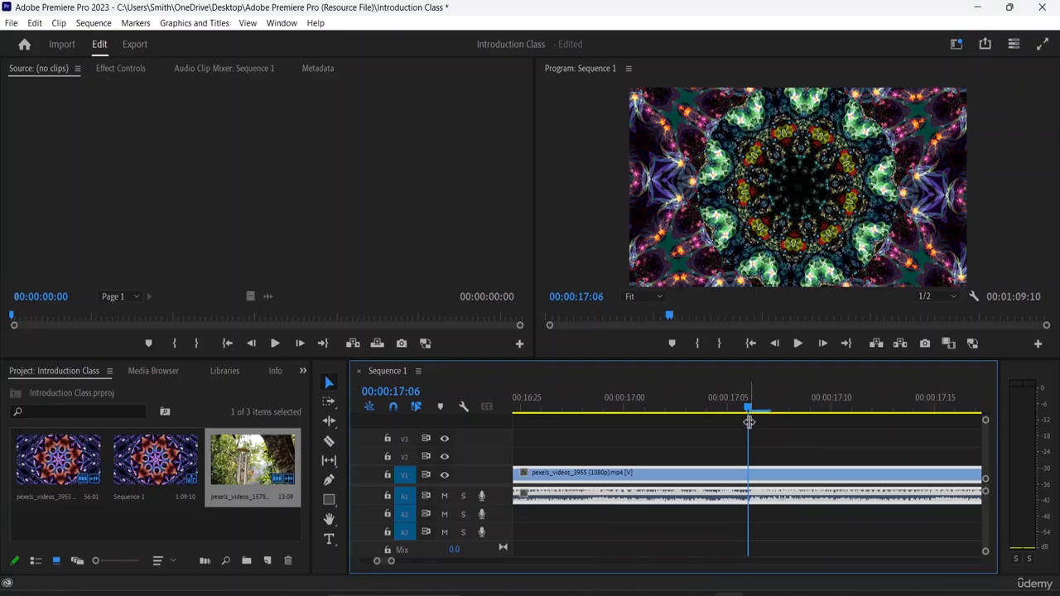
pyautogui.moveTo(749, 410); pyautogui.dragTo(622, 419)
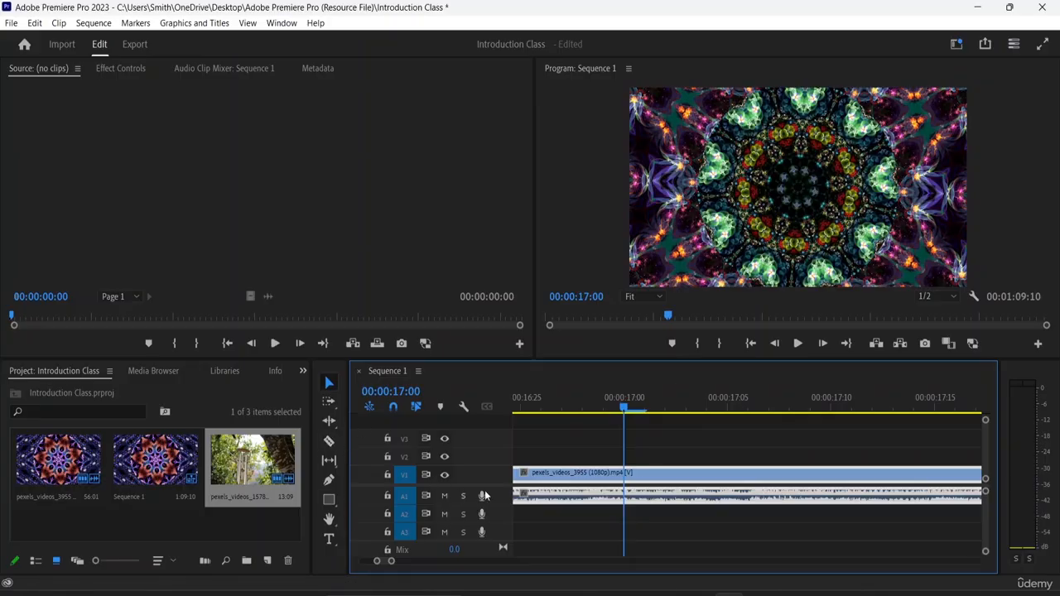
pyautogui.click(331, 443)
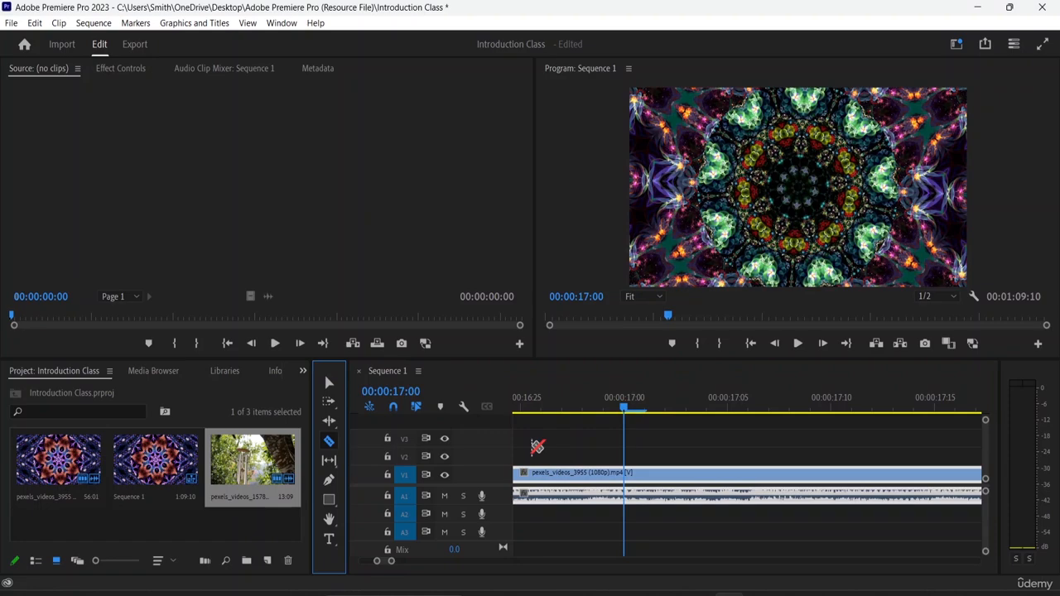
pyautogui.click(629, 423)
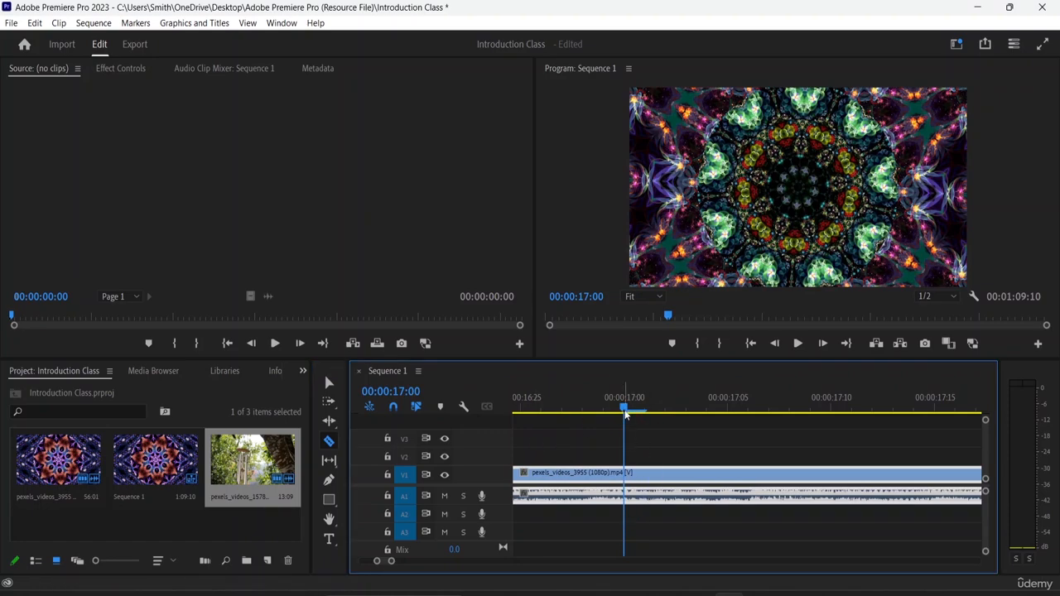
pyautogui.moveTo(625, 412)
pyautogui.mouseDown()
pyautogui.moveTo(651, 411)
pyautogui.moveTo(625, 423)
pyautogui.mouseUp()
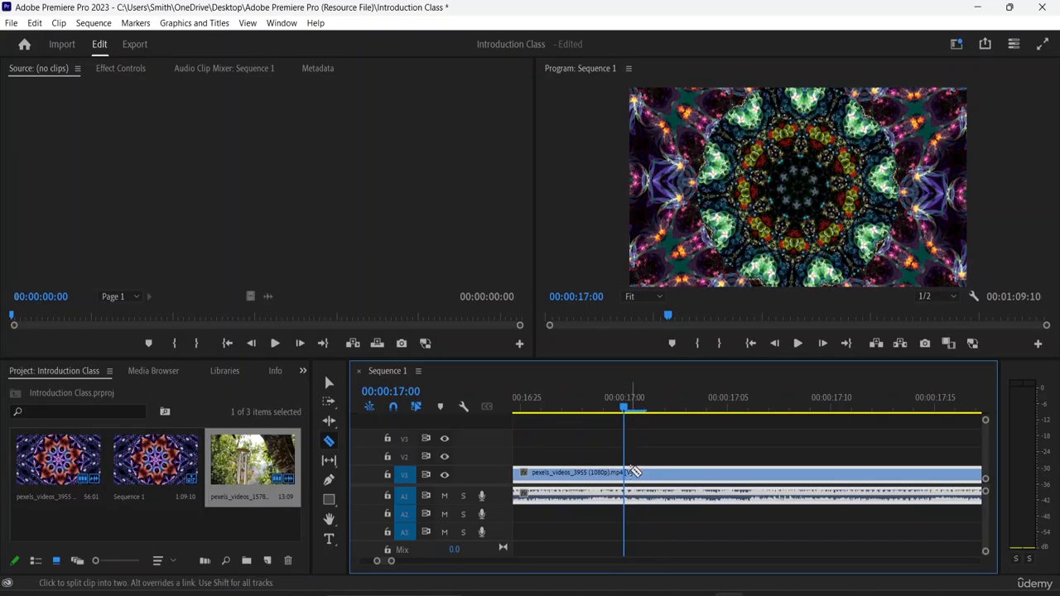
pyautogui.click(633, 472)
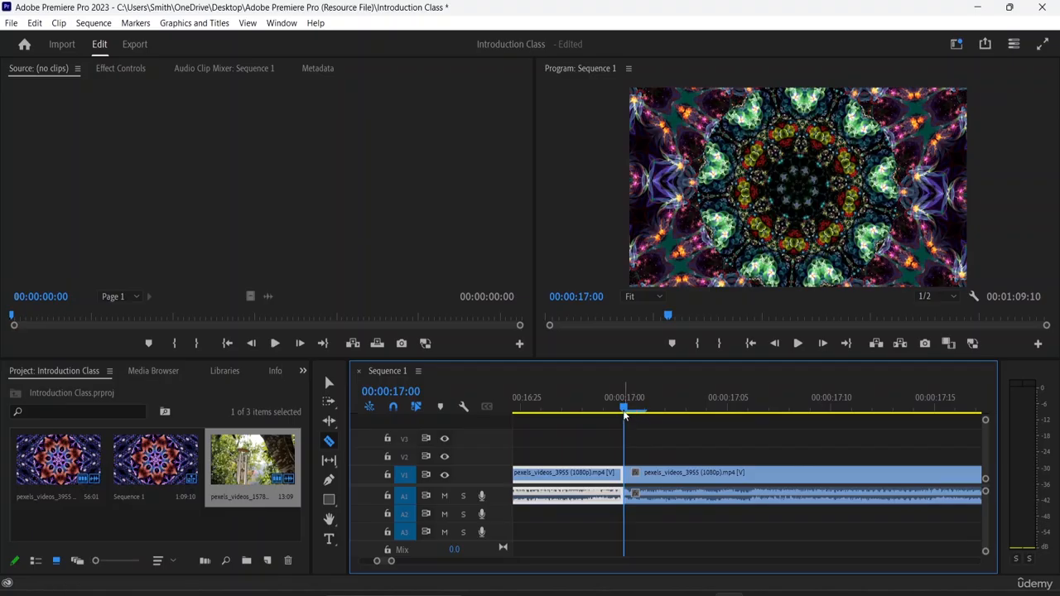
# Step: Split the first clip again, together with its audio, at 00:00:17:15
pyautogui.moveTo(624, 410); pyautogui.dragTo(936, 443)
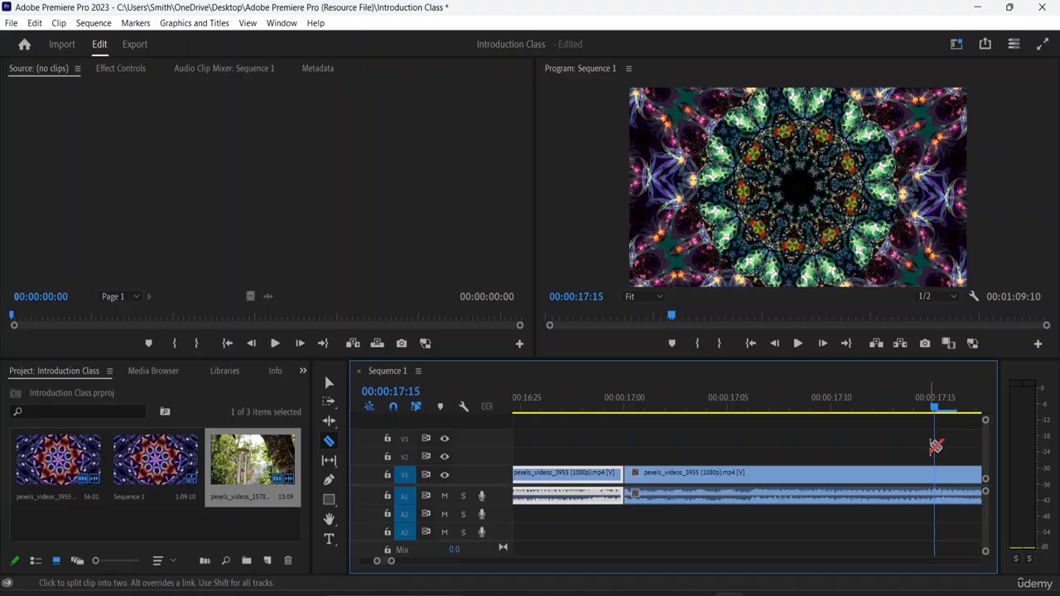
pyautogui.click(936, 490)
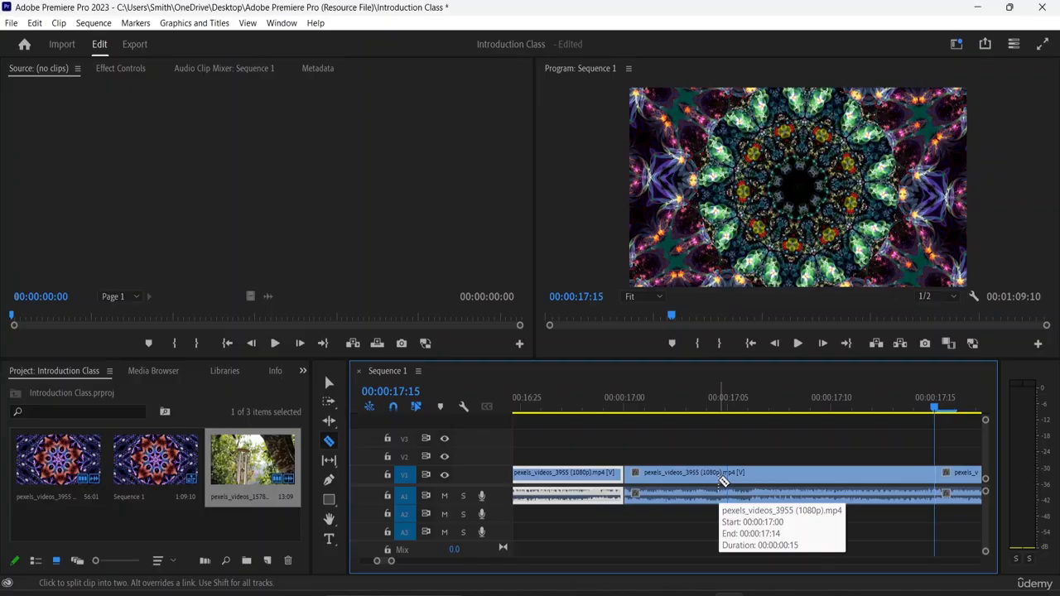
pyautogui.hotkey('ctrl', '-')
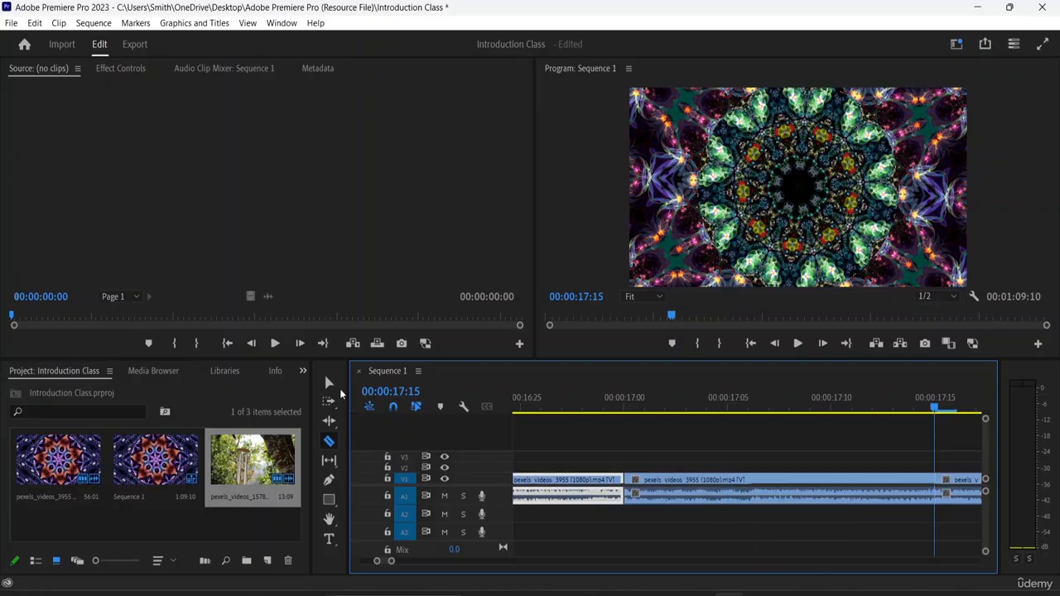
# Step: Delete the opening segment of the first clip, before the 00:00:17:00 cut, together with its audio
pyautogui.click(329, 383)
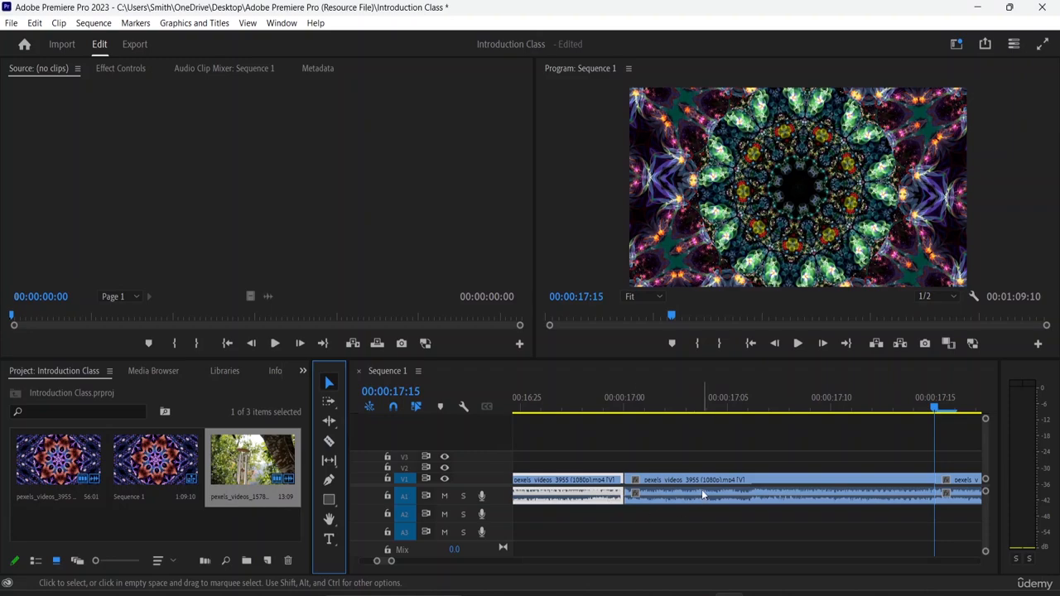
pyautogui.moveTo(936, 409); pyautogui.dragTo(828, 423)
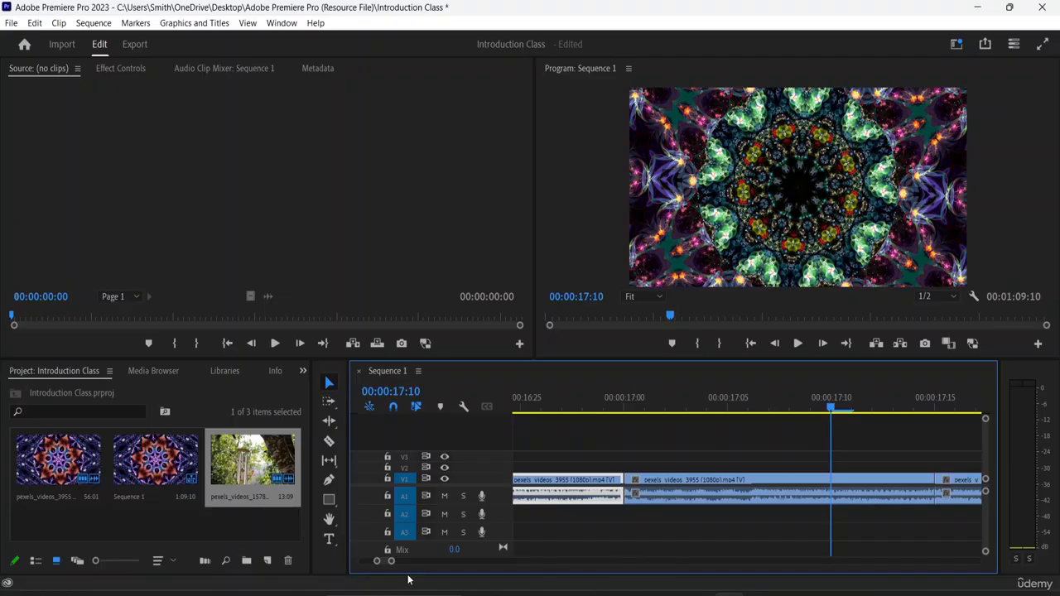
pyautogui.moveTo(388, 561); pyautogui.dragTo(552, 574)
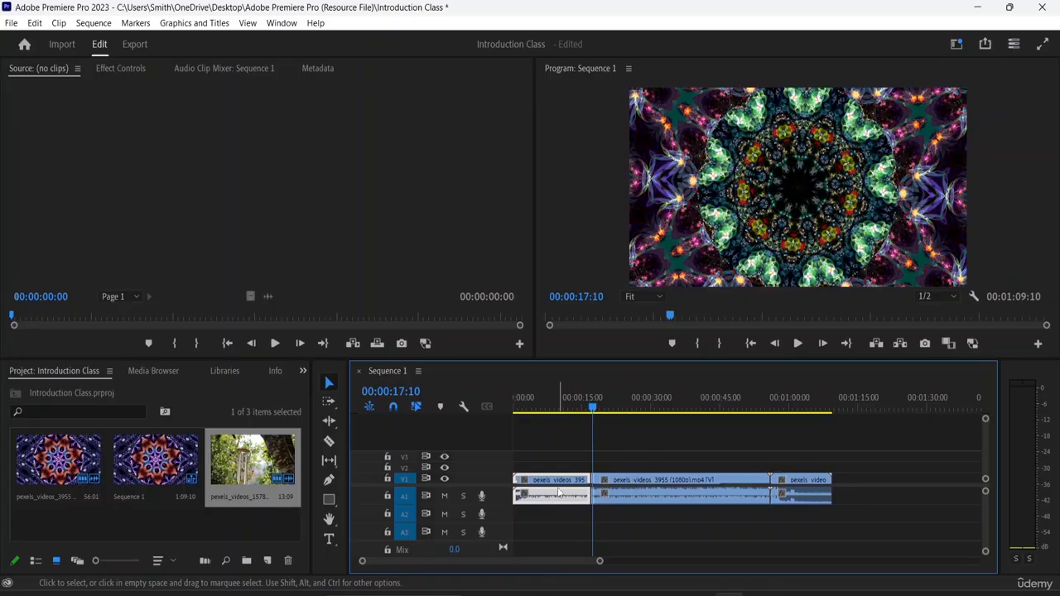
pyautogui.press('Delete')
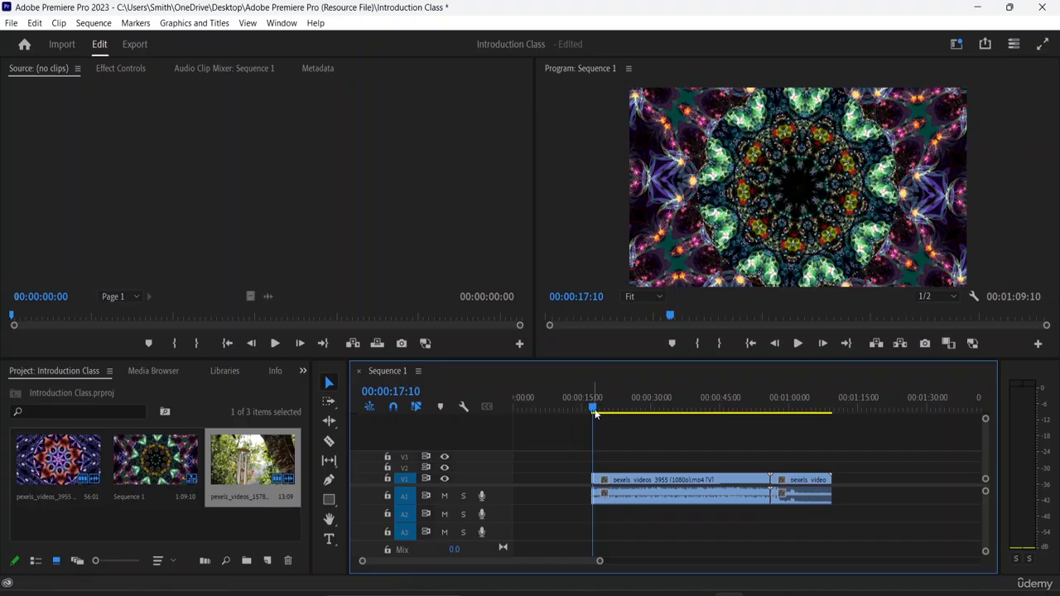
# Step: Move the long remaining segment of pexels_videos_3955 to the start of the sequence and place the second clip directly after it
pyautogui.moveTo(591, 421); pyautogui.dragTo(675, 421)
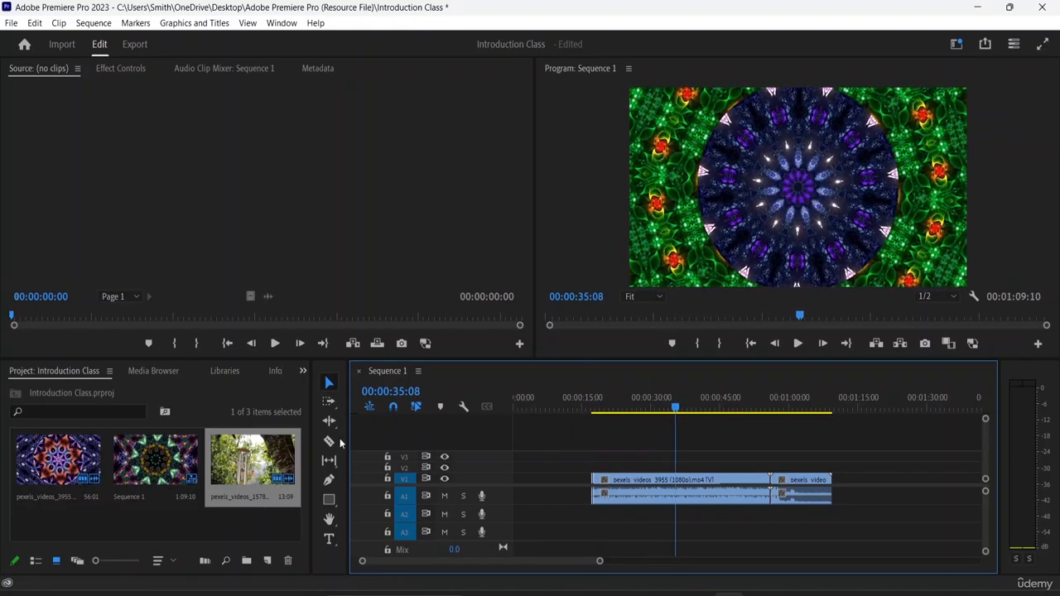
pyautogui.moveTo(649, 489); pyautogui.dragTo(577, 504)
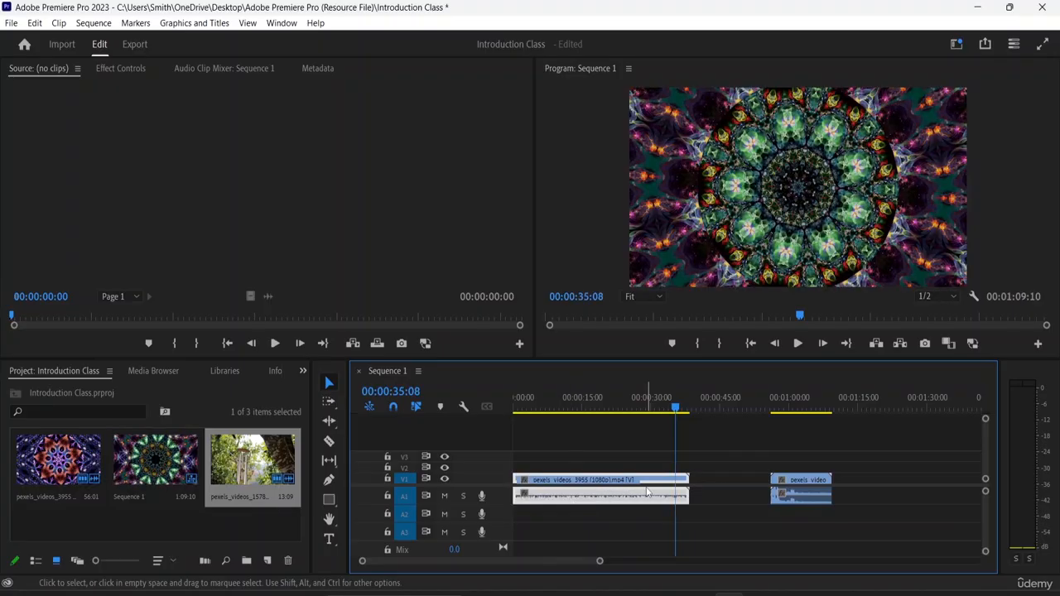
pyautogui.click(801, 482)
pyautogui.moveTo(801, 481); pyautogui.dragTo(722, 482)
pyautogui.click(717, 454)
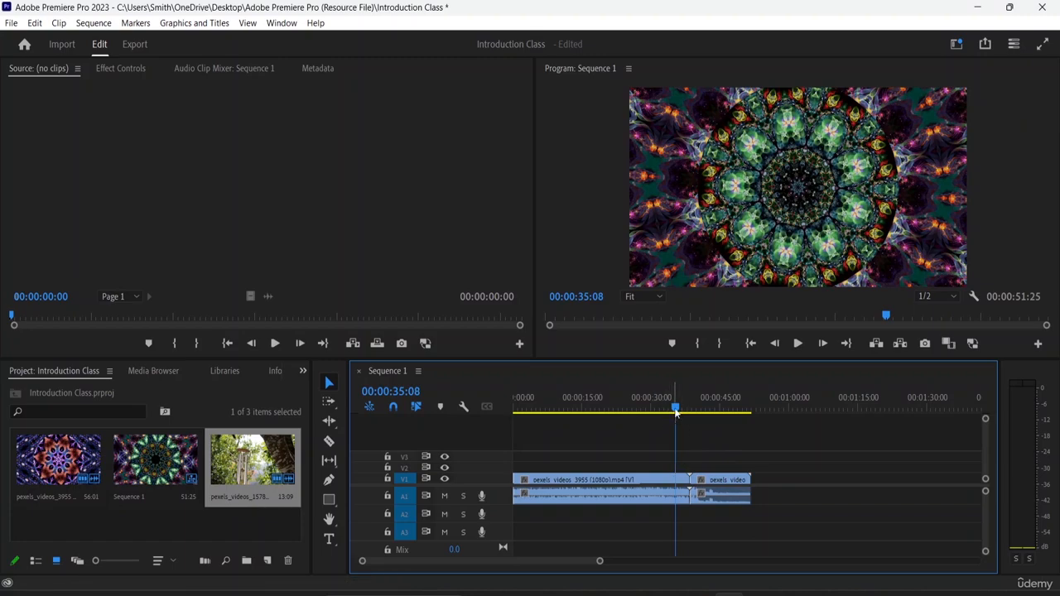
# Step: Play the sequence across the join between the two clips and return the playhead to 00:00:34:02
pyautogui.moveTo(675, 413); pyautogui.dragTo(682, 415)
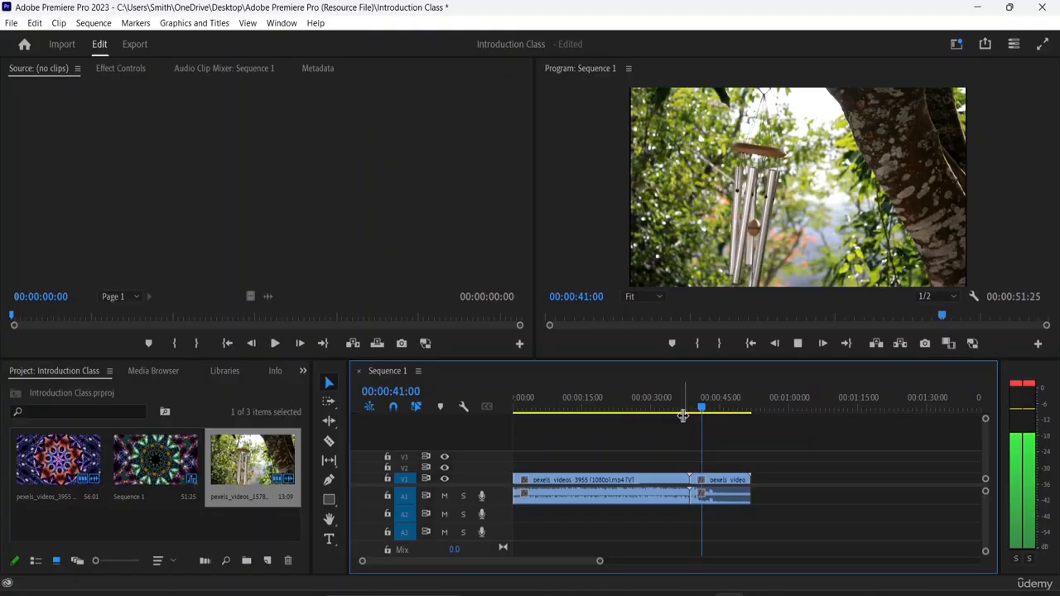
pyautogui.press('space')
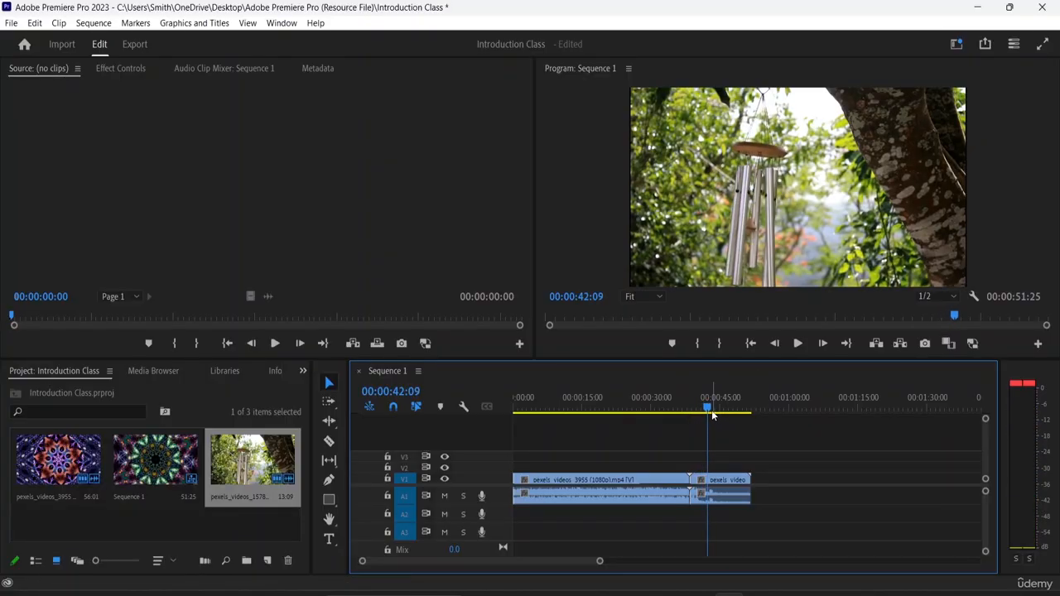
pyautogui.moveTo(709, 410); pyautogui.dragTo(671, 411)
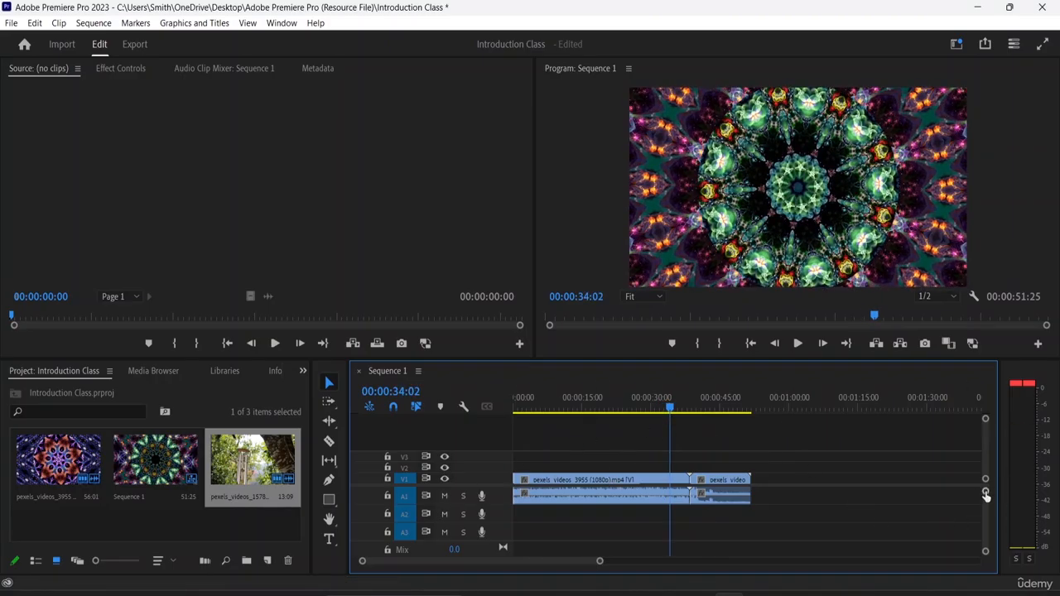
# Step: Increase the height of the audio and video tracks to show the waveforms and clip thumbnails, with track V1 in view
pyautogui.moveTo(986, 493)
pyautogui.mouseDown()
pyautogui.moveTo(989, 503)
pyautogui.moveTo(976, 476)
pyautogui.mouseUp()
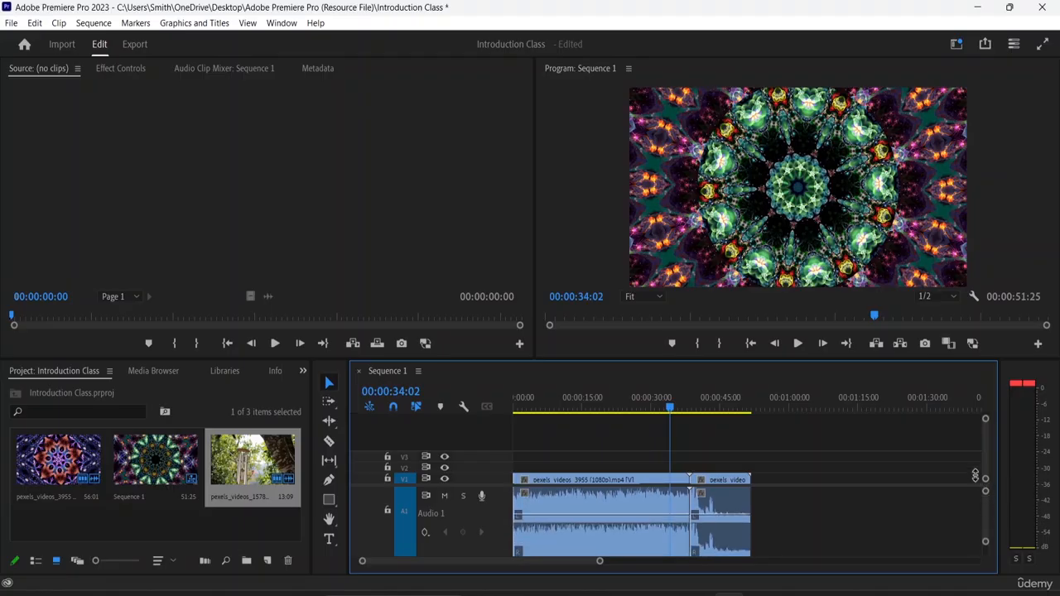
pyautogui.scroll(-3, 569, 538)
pyautogui.scroll(3, 565, 536)
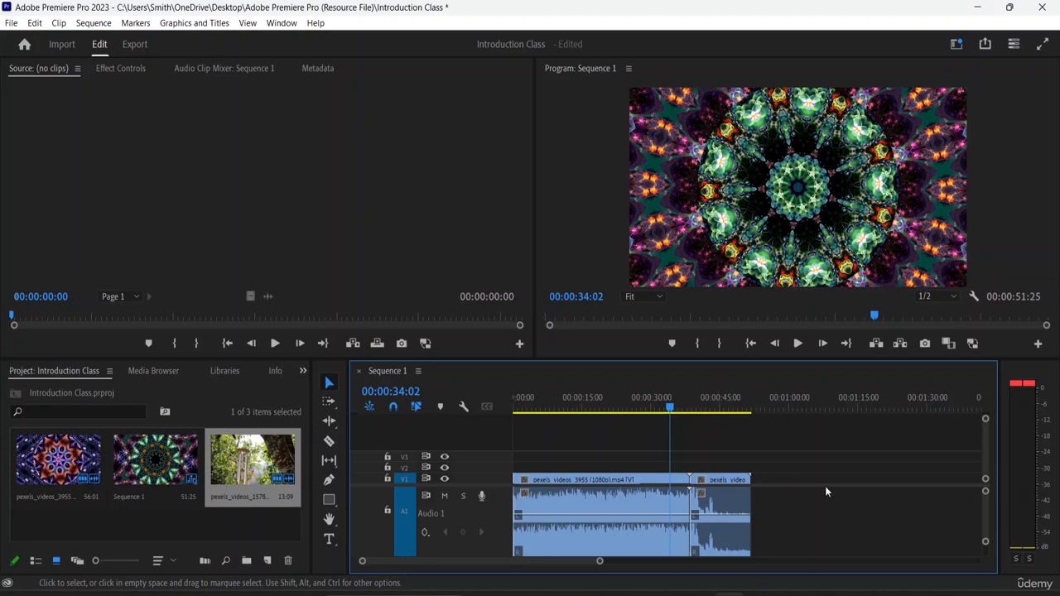
pyautogui.moveTo(984, 480)
pyautogui.mouseDown()
pyautogui.moveTo(985, 454)
pyautogui.moveTo(985, 477)
pyautogui.mouseUp()
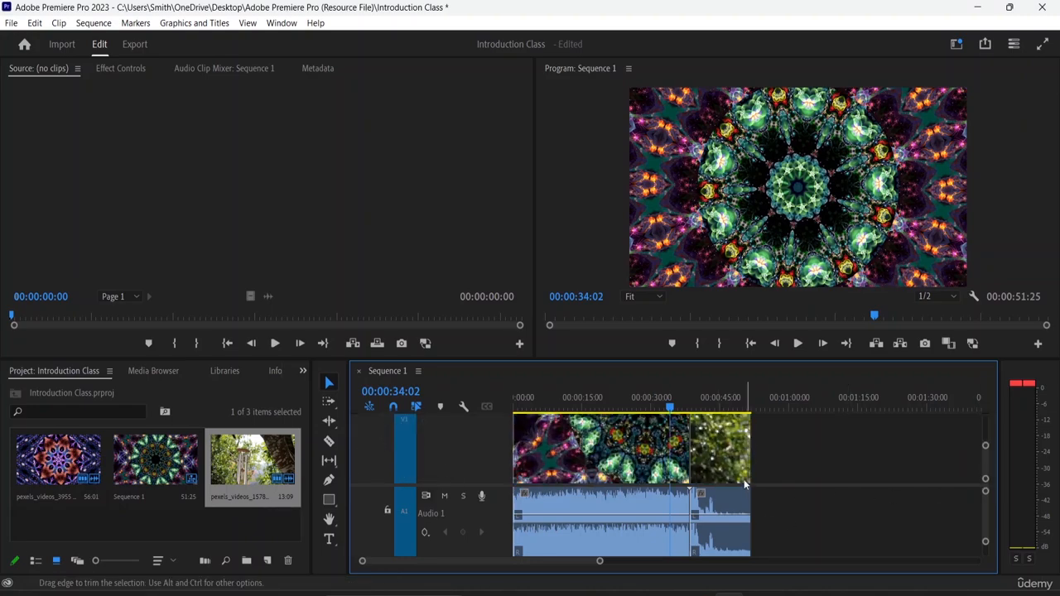
pyautogui.moveTo(985, 446); pyautogui.dragTo(981, 422)
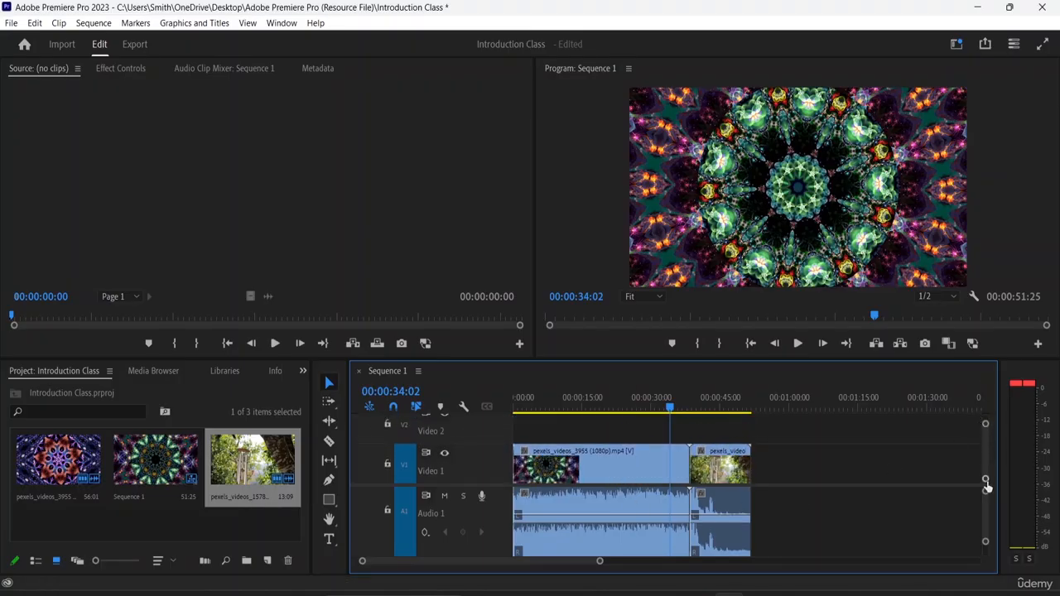
# Step: Reduce the height of the video and audio tracks until V2, V1, A1 and A2 all fit in the timeline
pyautogui.moveTo(985, 484); pyautogui.dragTo(984, 508)
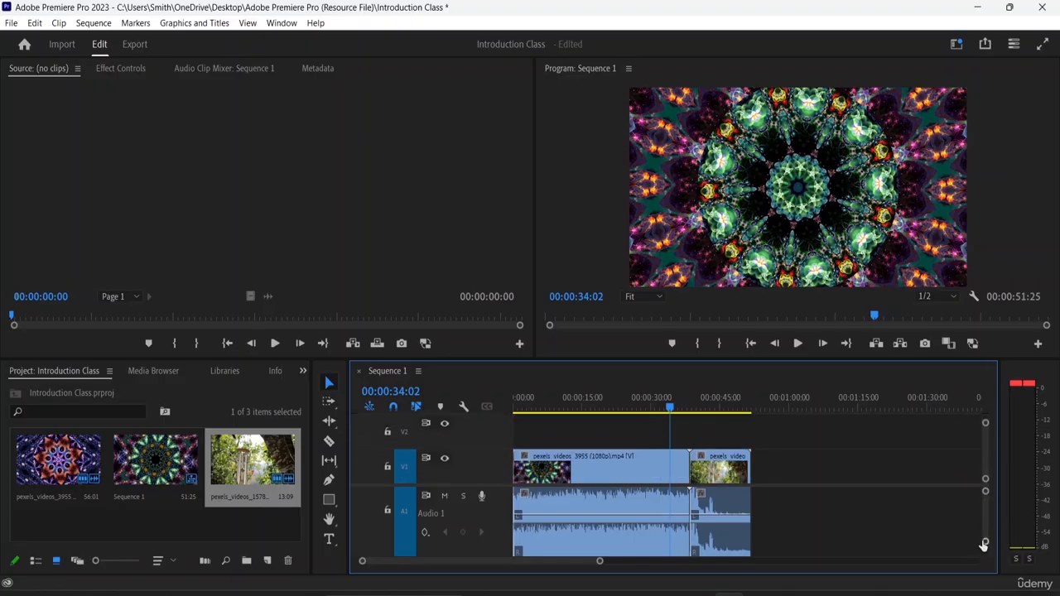
pyautogui.moveTo(984, 545); pyautogui.dragTo(985, 585)
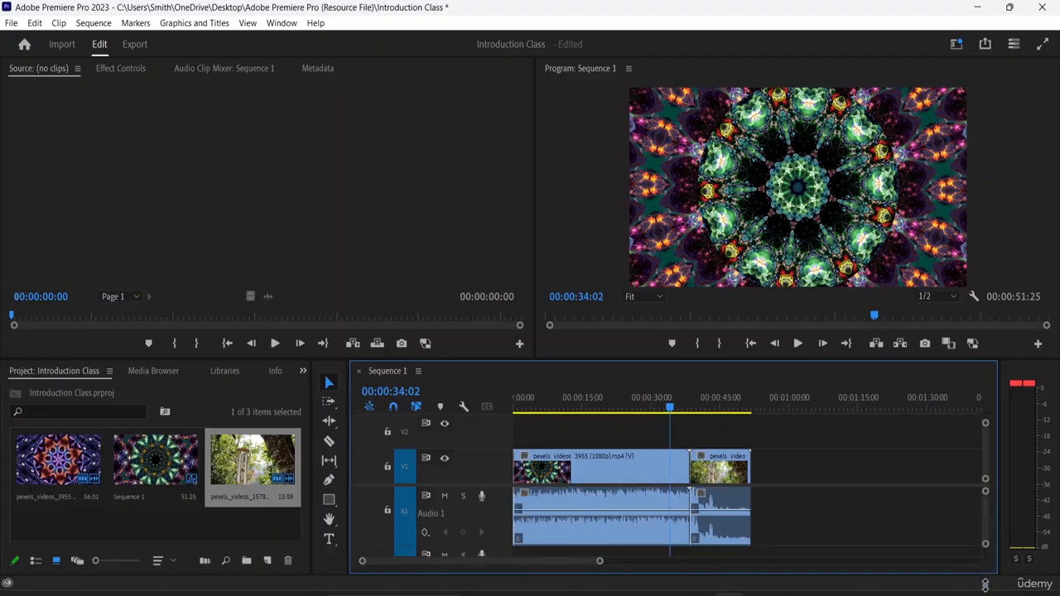
pyautogui.click(1041, 566)
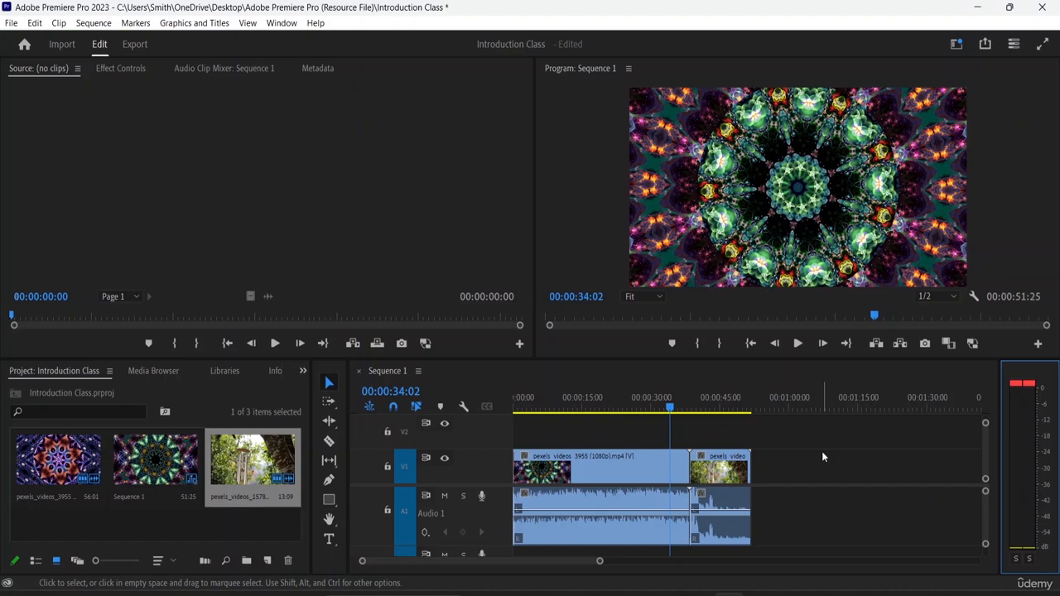
pyautogui.press('-')
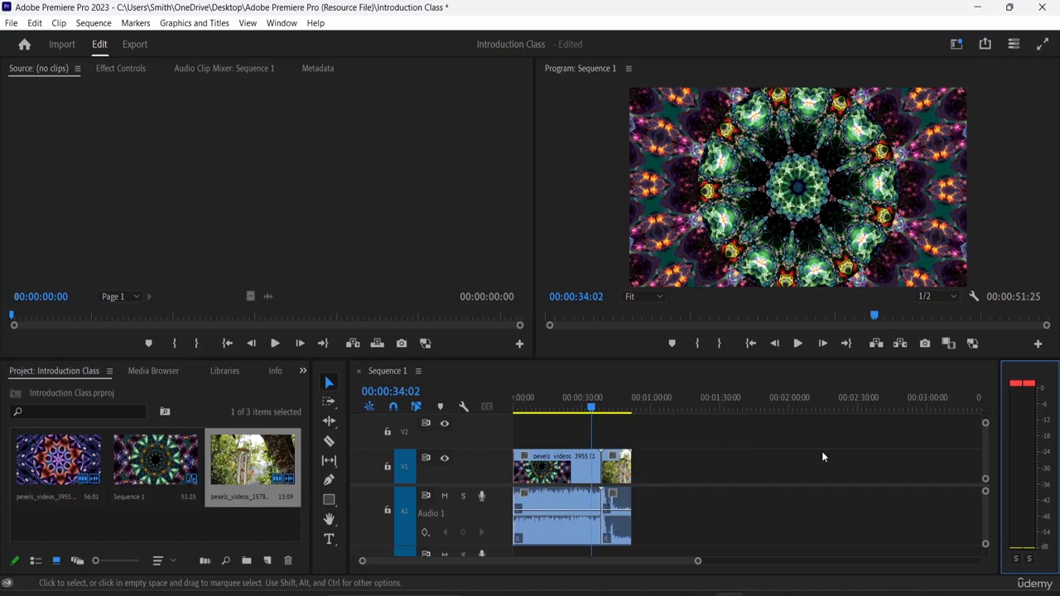
pyautogui.press('=')
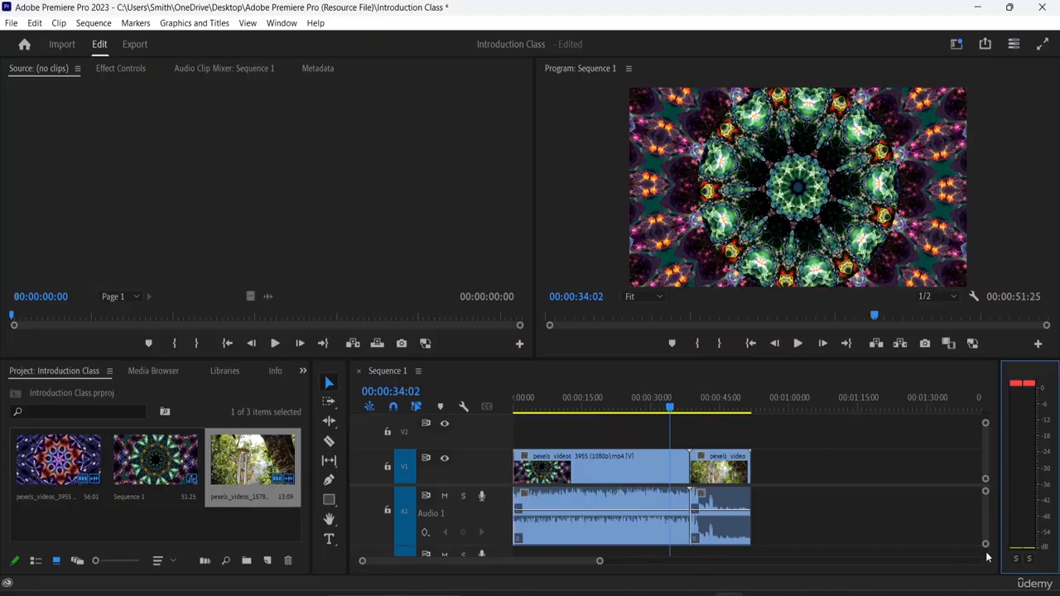
pyautogui.moveTo(985, 545); pyautogui.dragTo(990, 564)
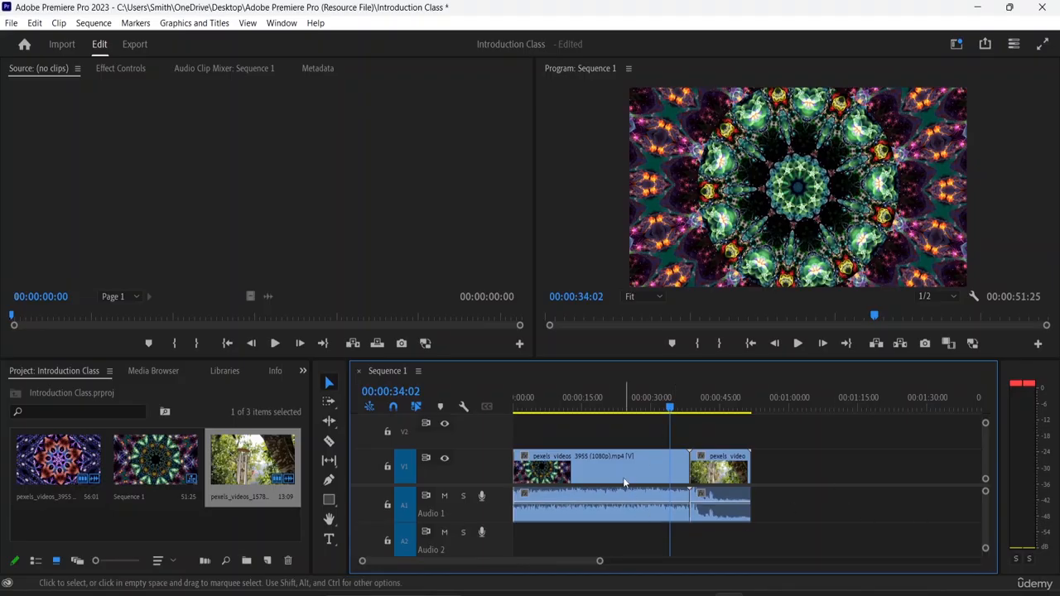
pyautogui.scroll(-3, 556, 506)
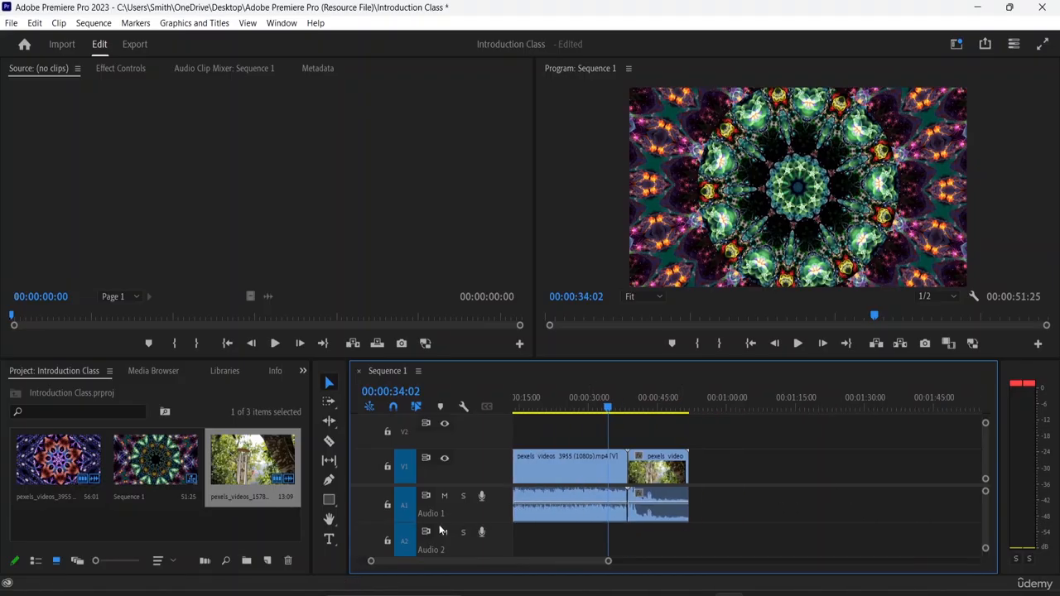
pyautogui.scroll(3, 442, 530)
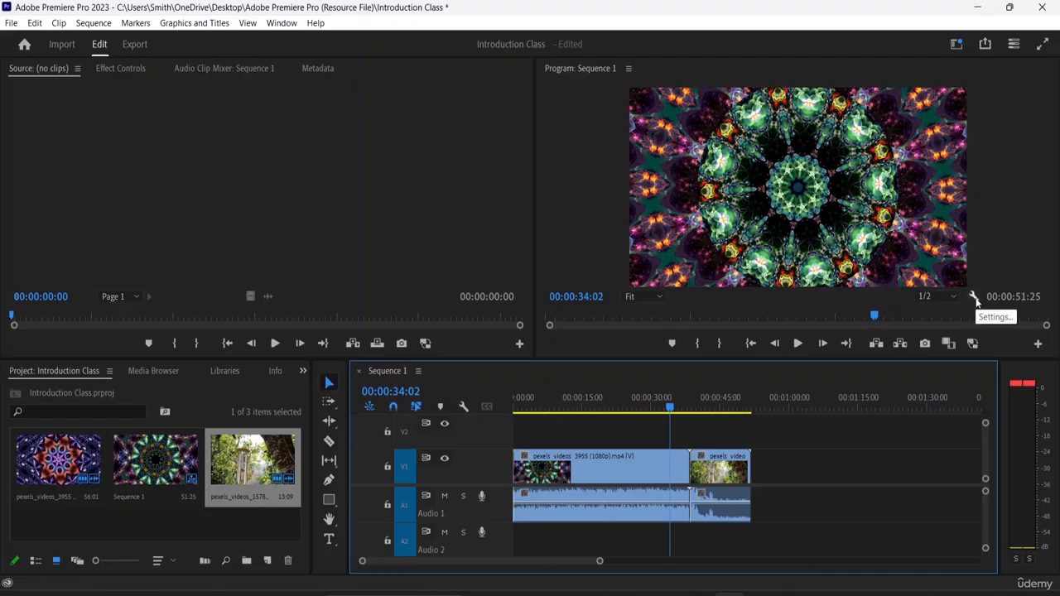
# Step: Play Sequence 1 in the Program Monitor from 00:00:34:02 into the start of the second clip and stop playback
pyautogui.click(737, 133)
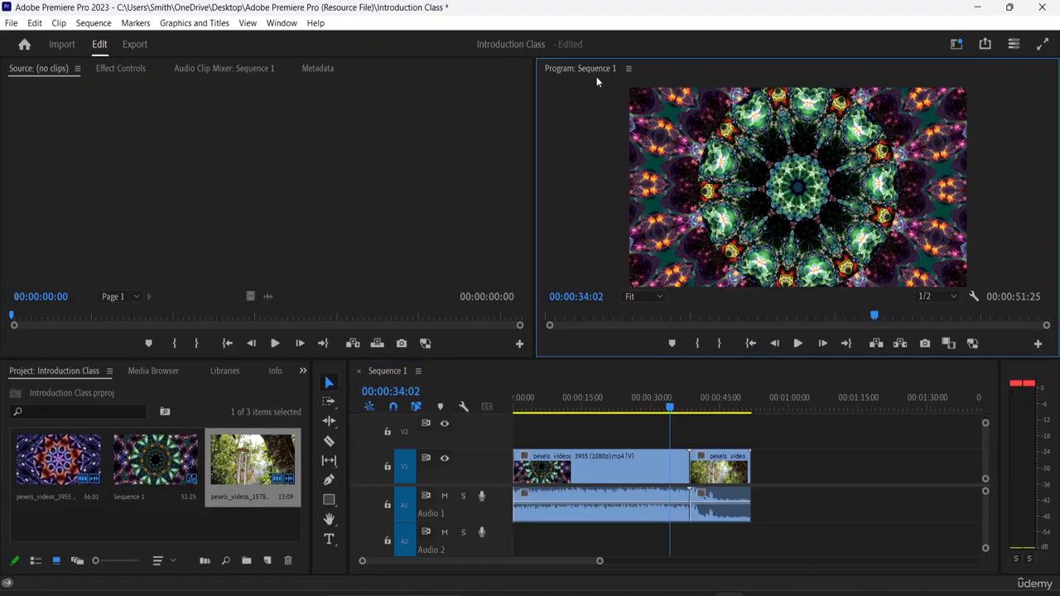
pyautogui.click(799, 346)
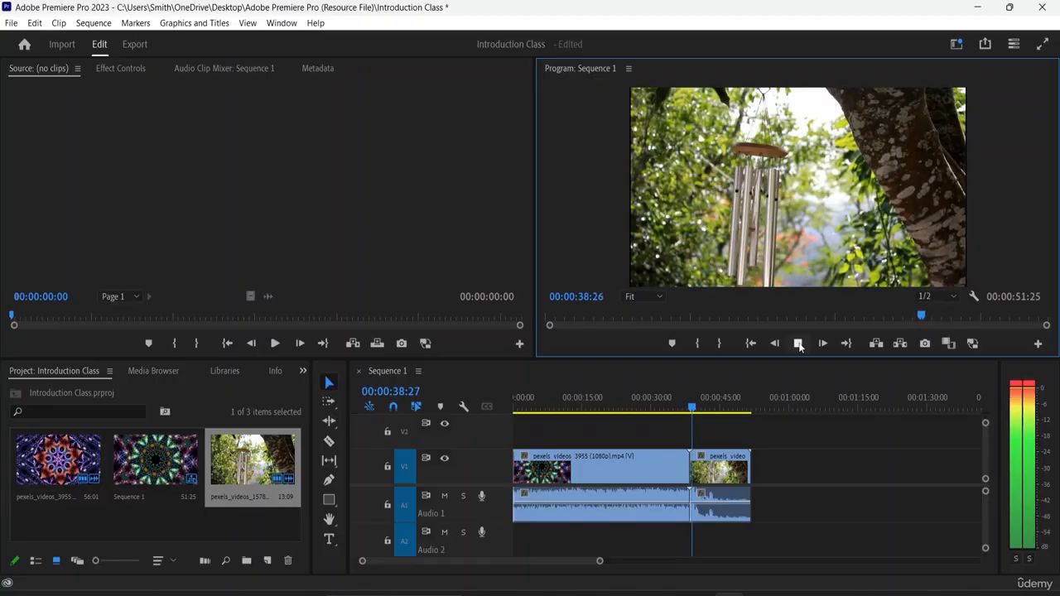
pyautogui.click(799, 345)
# Step: Step the playhead back frame by frame to 00:00:39:01 in the second clip
pyautogui.click(777, 346)
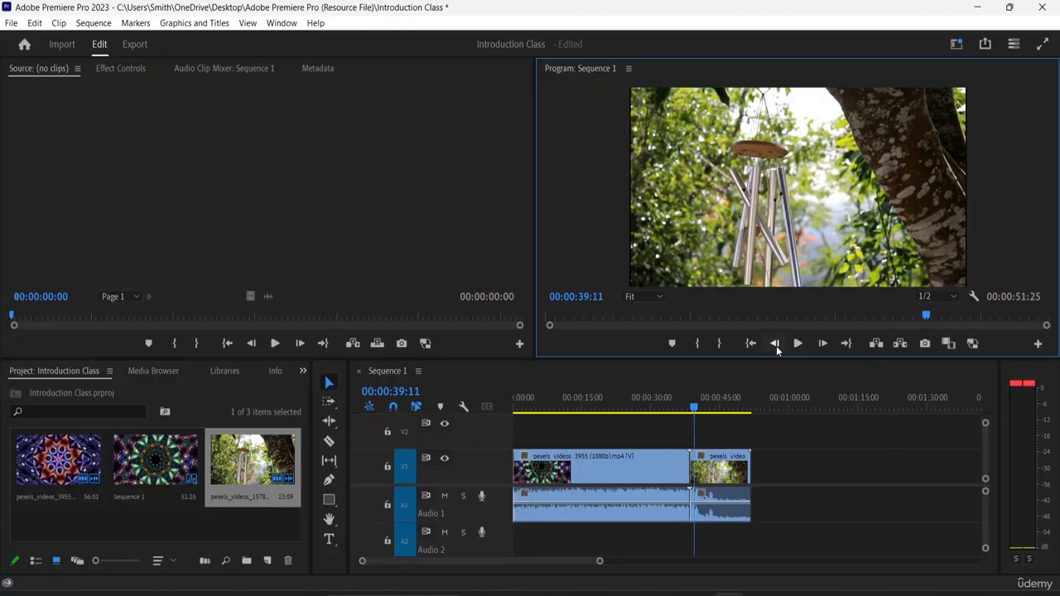
pyautogui.click(777, 346)
pyautogui.click(776, 346)
pyautogui.click(776, 346)
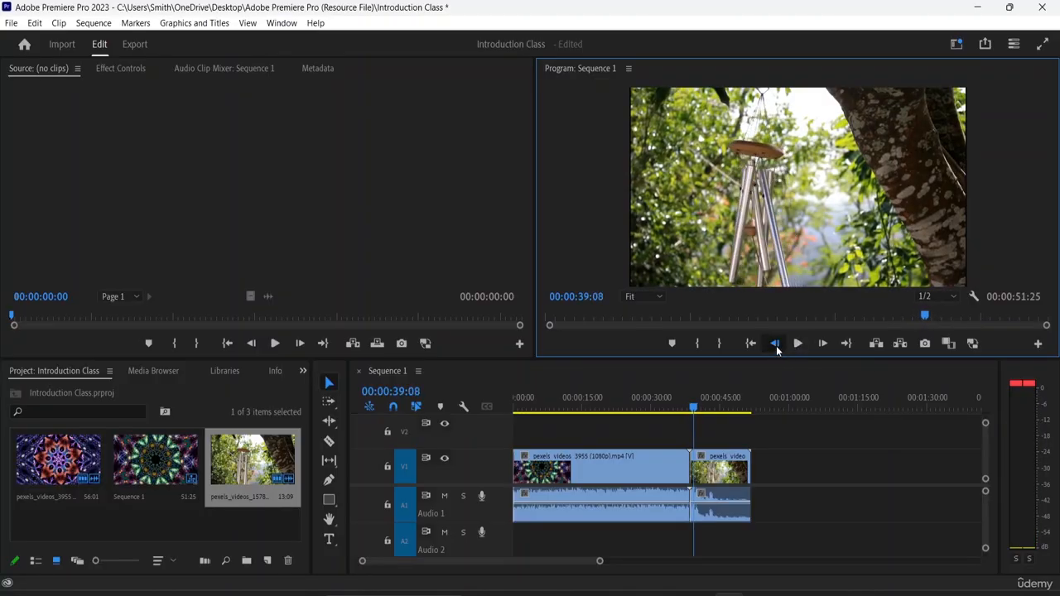
pyautogui.click(776, 346)
pyautogui.click(776, 347)
pyautogui.click(776, 347)
pyautogui.click(776, 346)
pyautogui.click(776, 347)
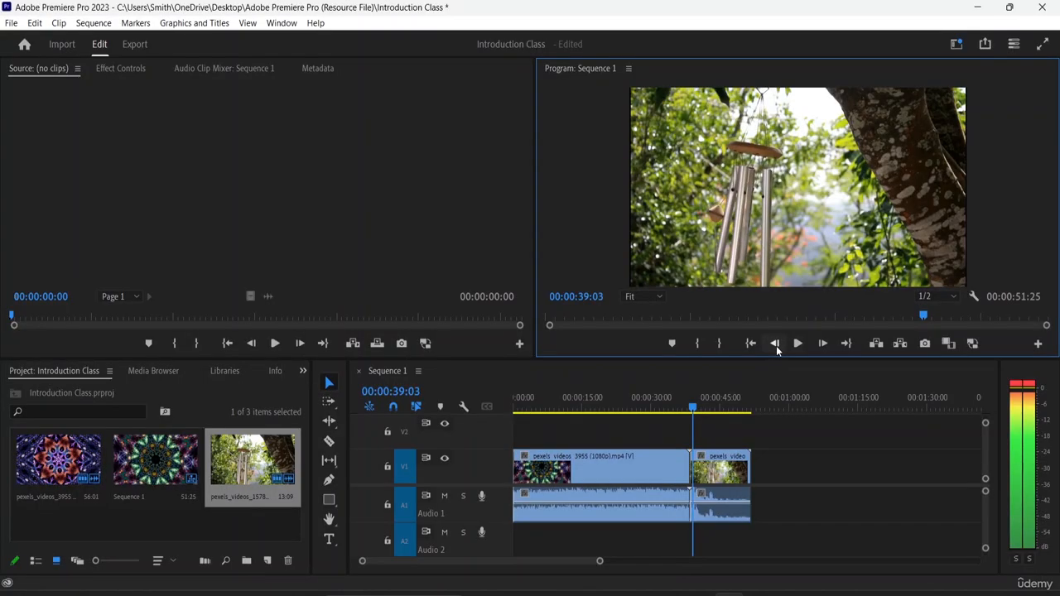
pyautogui.click(776, 346)
pyautogui.click(777, 346)
# Step: Review the Program Monitor's zoom levels, keeping Fit, and inspect its playback resolution choices without changing the 1/2 setting
pyautogui.click(657, 296)
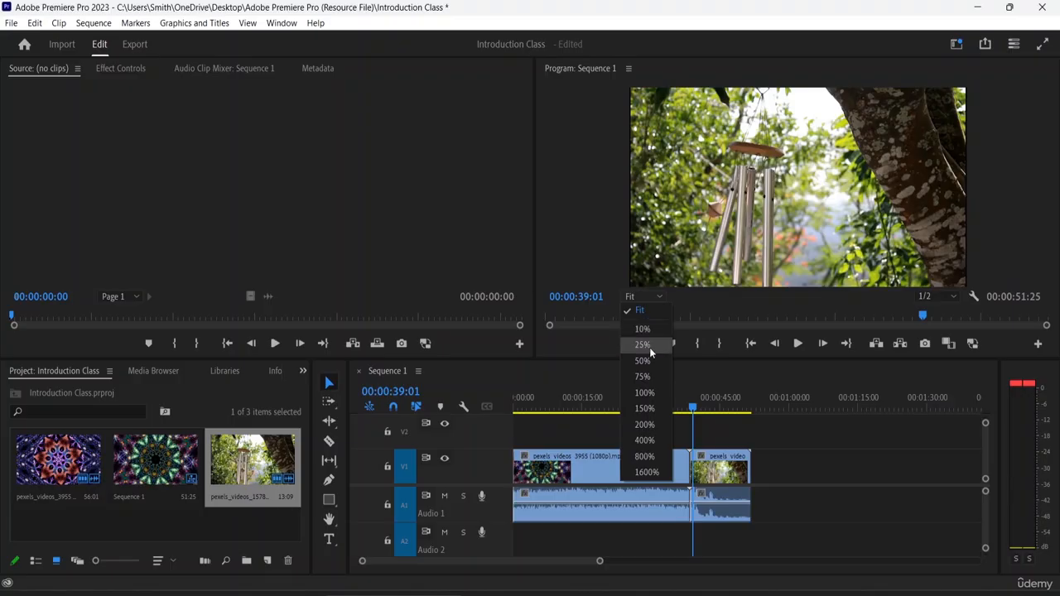
pyautogui.click(647, 311)
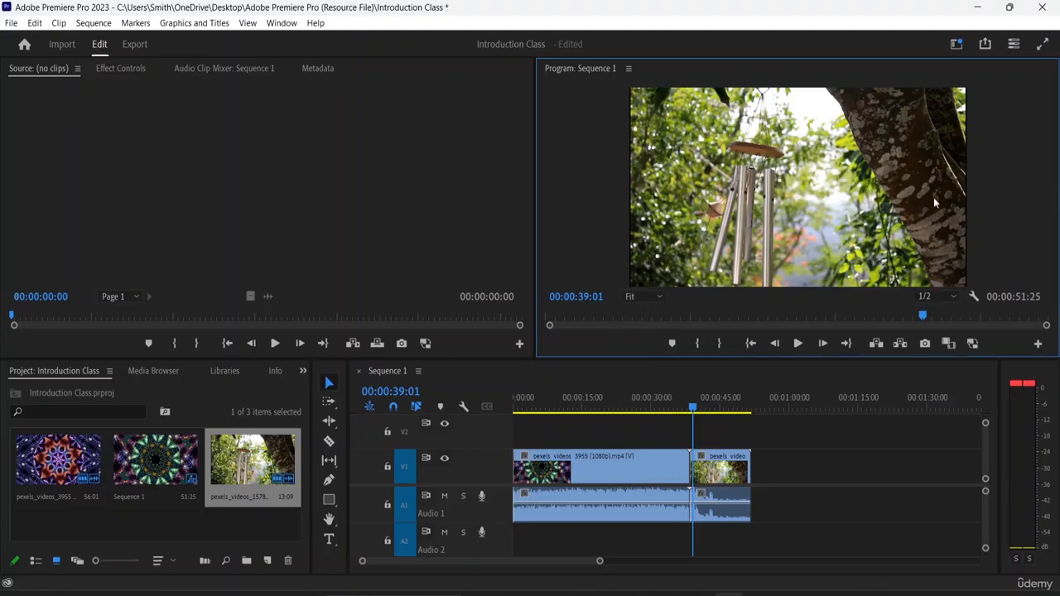
pyautogui.click(954, 297)
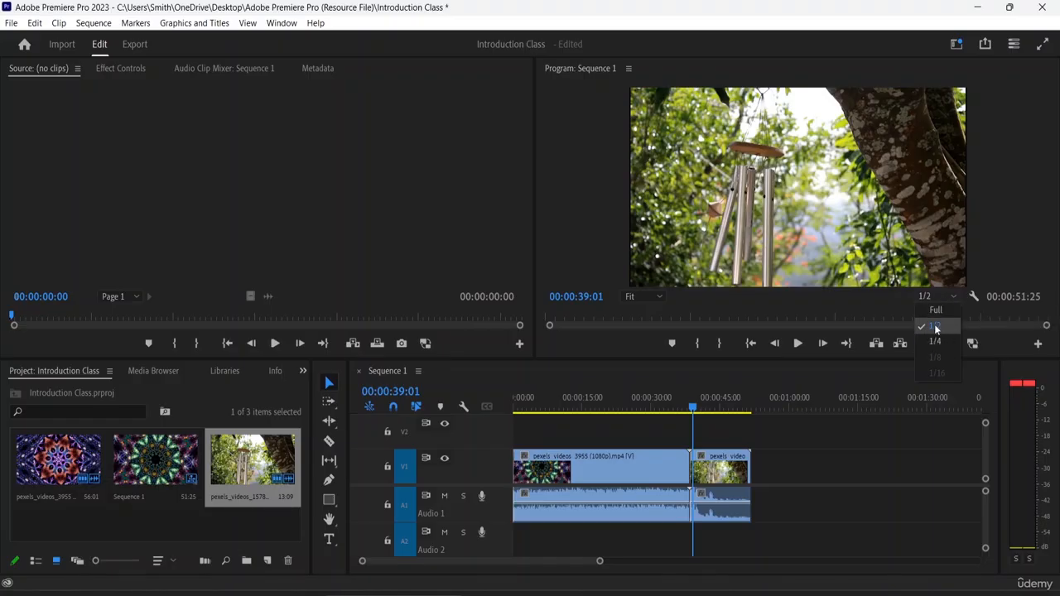
pyautogui.click(948, 298)
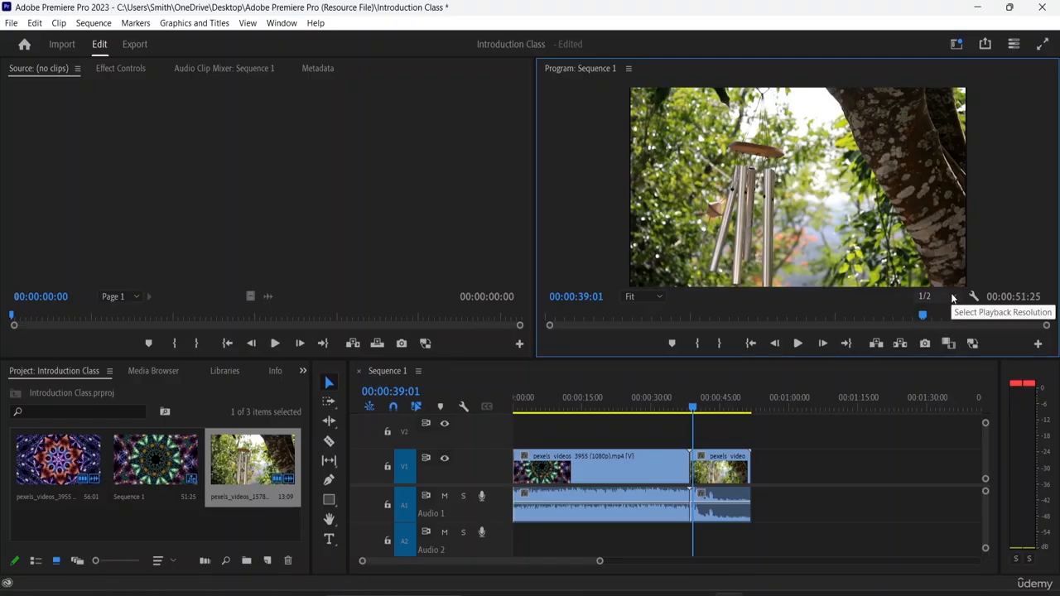